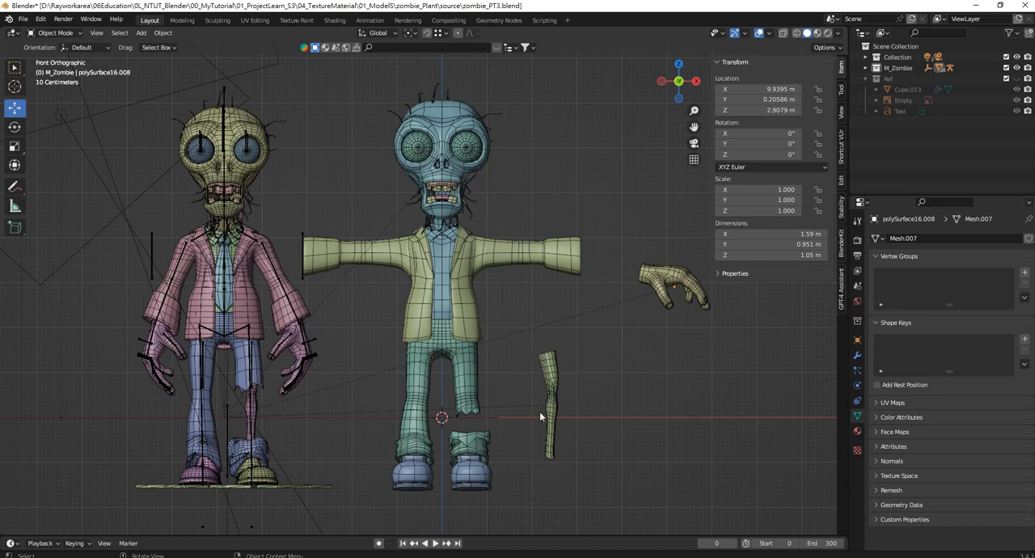
Add a mesh cube at the 3D cursor between the T-posed zombie's legs
shift+middle_drag(579, 384, 520, 346)
scroll(520, 345, up, 1)
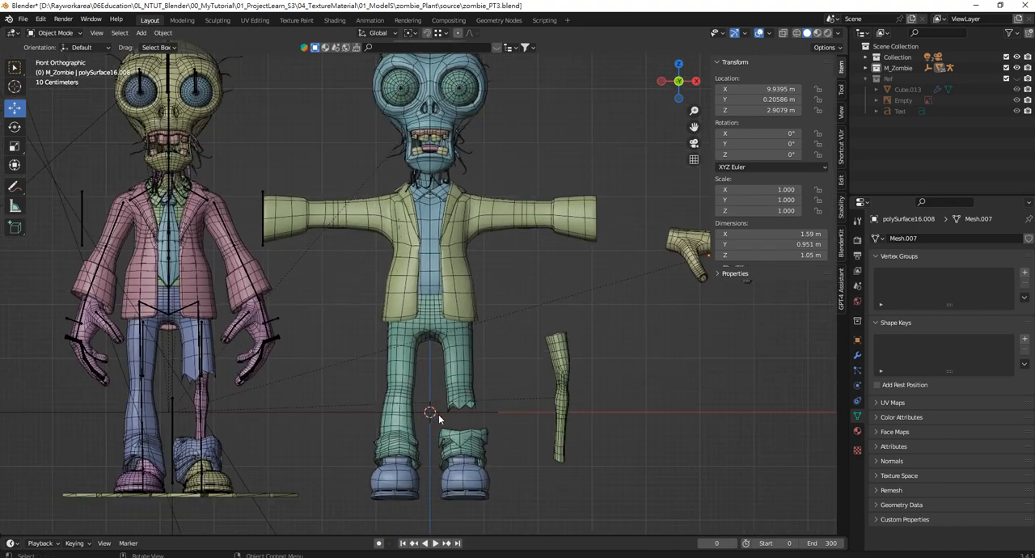
shift+middle_drag(558, 381, 544, 345)
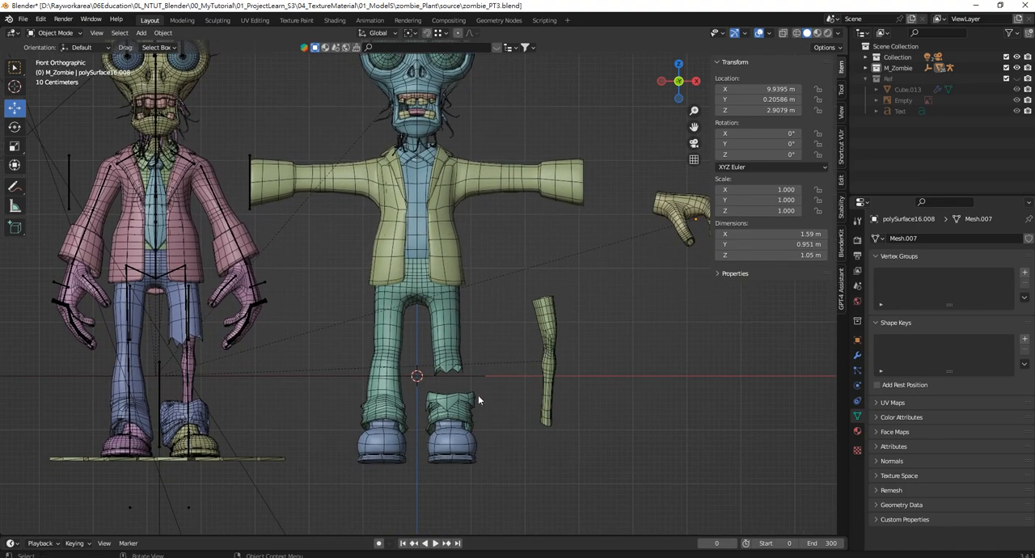
key(shift+a)
mouse_move(461, 341)
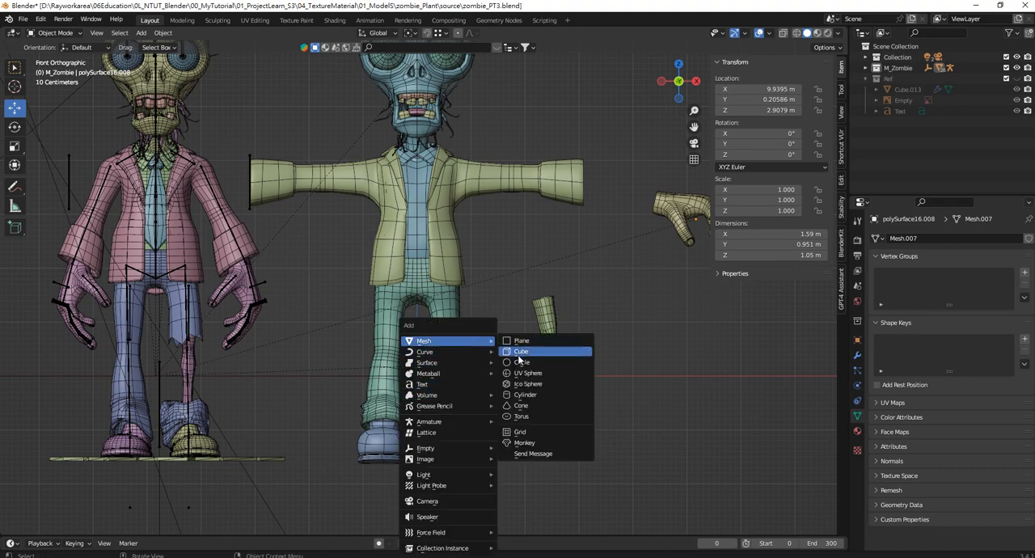
click(519, 354)
Isolate the new cube and the detached leg mesh in local view, and select only the cube
drag(465, 376, 487, 385)
key(ctrl+z)
click(451, 302)
click(507, 311)
click(442, 342)
shift+click(543, 338)
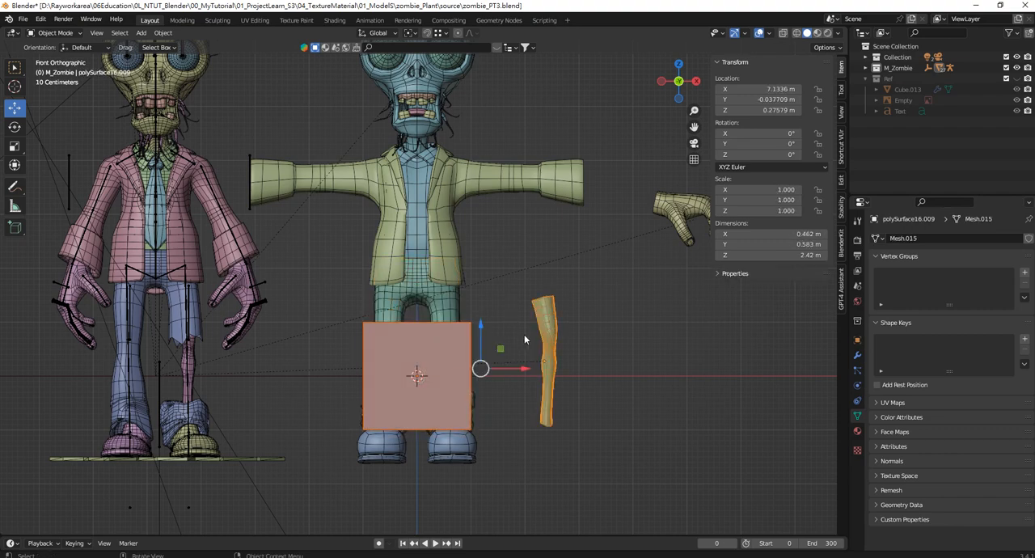
key(KP_Divide)
click(437, 272)
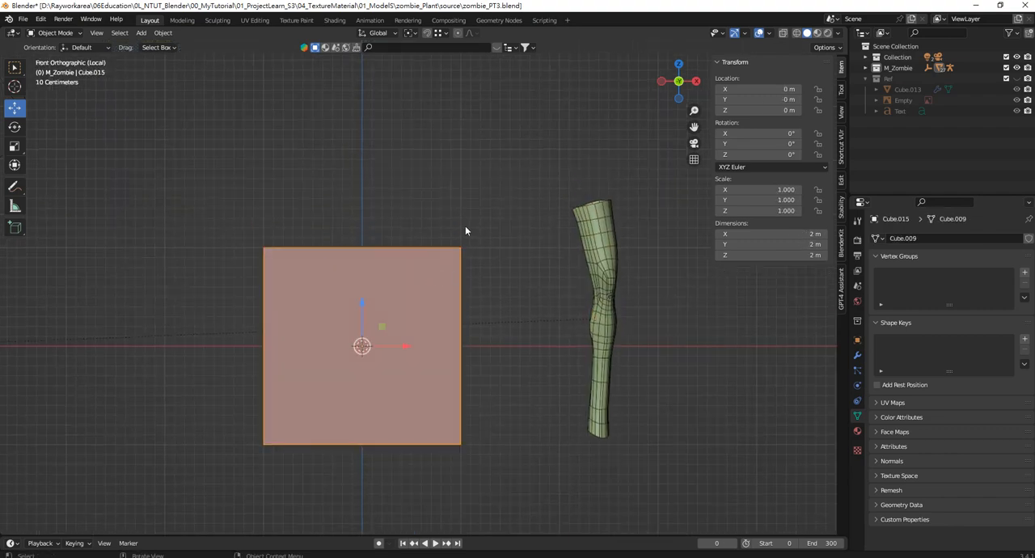
Shrink the cube uniformly to a scale of about 0.232 and stretch it along Z to about 2.43 m tall
key(s)
click(387, 315)
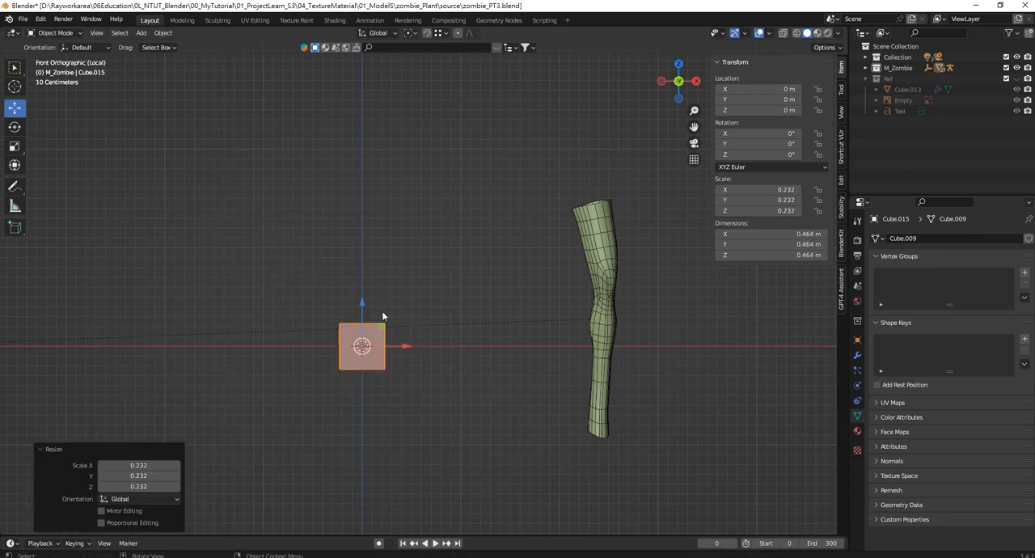
key(s)
key(z)
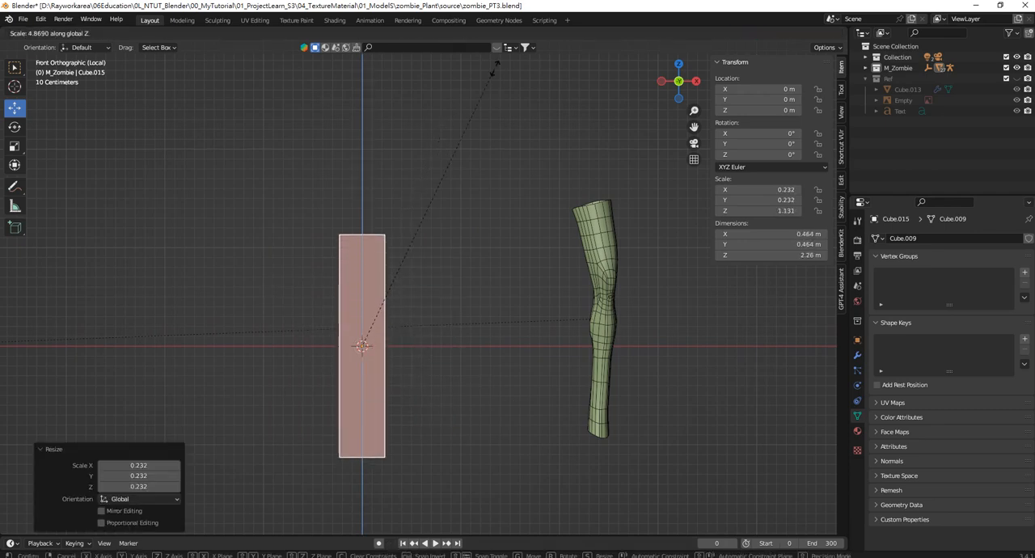
click(491, 92)
Raise the column to about 0.296 m on Z to line up with the leg, and apply its scale
drag(371, 304, 370, 270)
click(428, 261)
shift+middle_drag(375, 240, 393, 246)
click(393, 247)
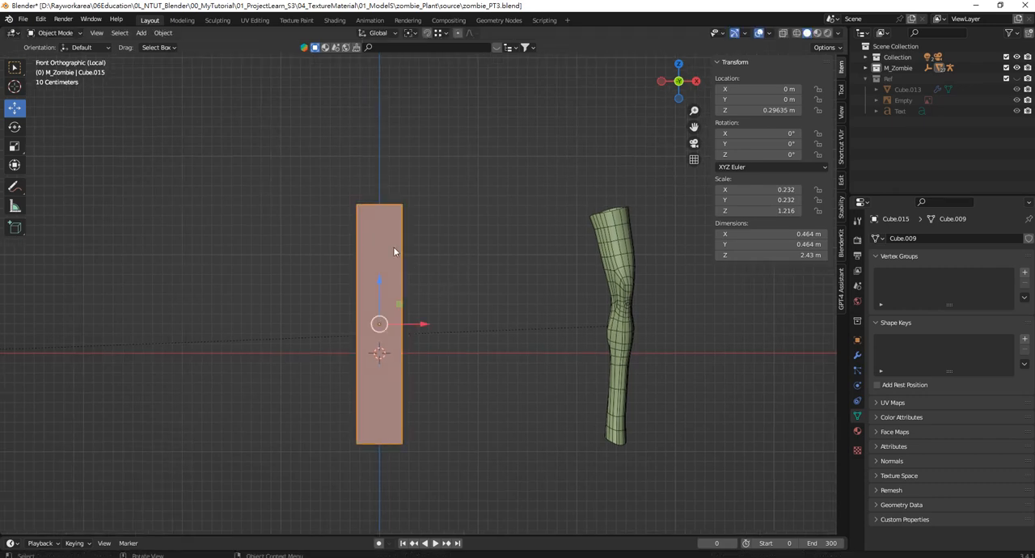
key(ctrl+a)
click(393, 270)
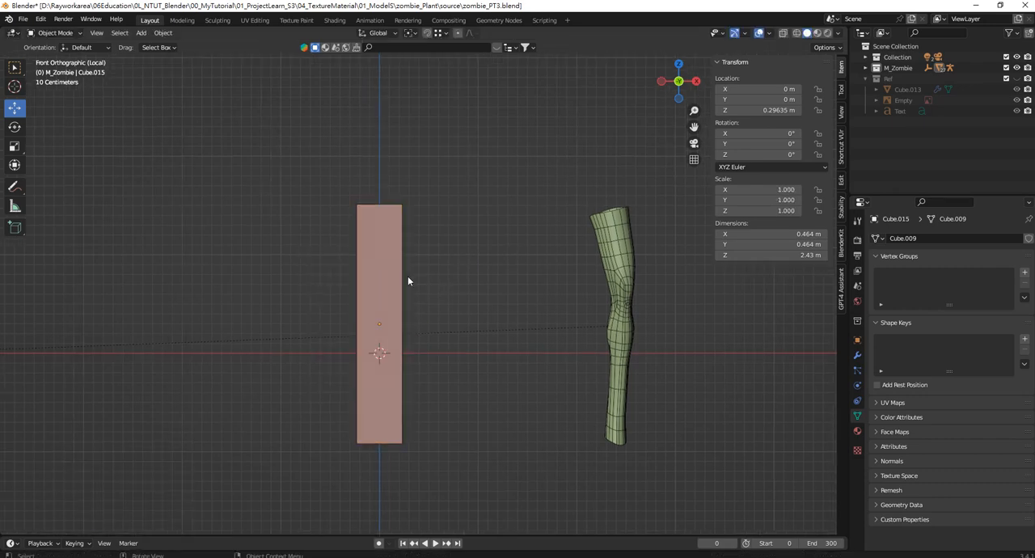
Cut four horizontal edge loops around the column in Edit Mode and slide them upward by a factor of about -0.386
shift+middle_drag(376, 257, 368, 260)
key(Tab)
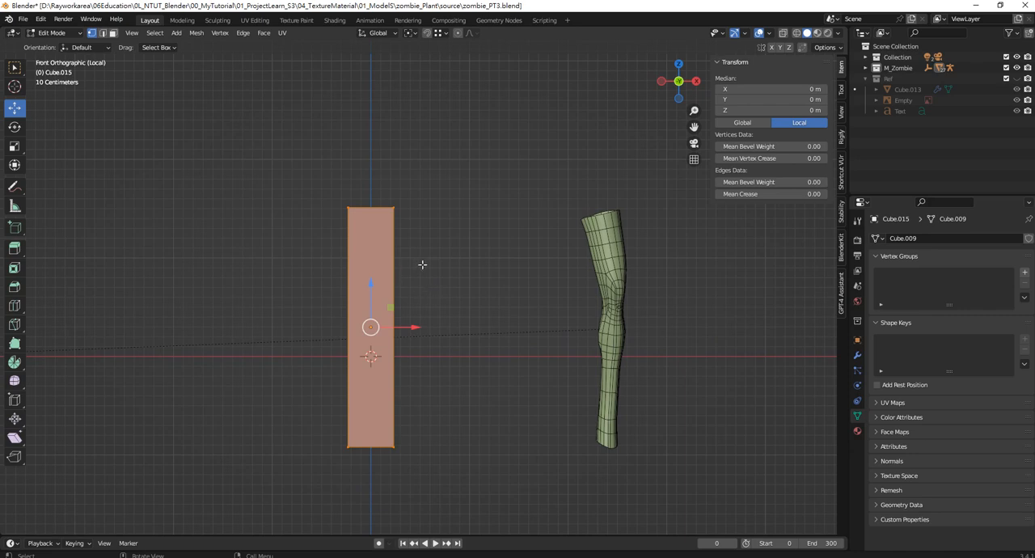
click(420, 264)
click(104, 34)
shift+middle_drag(433, 310, 427, 318)
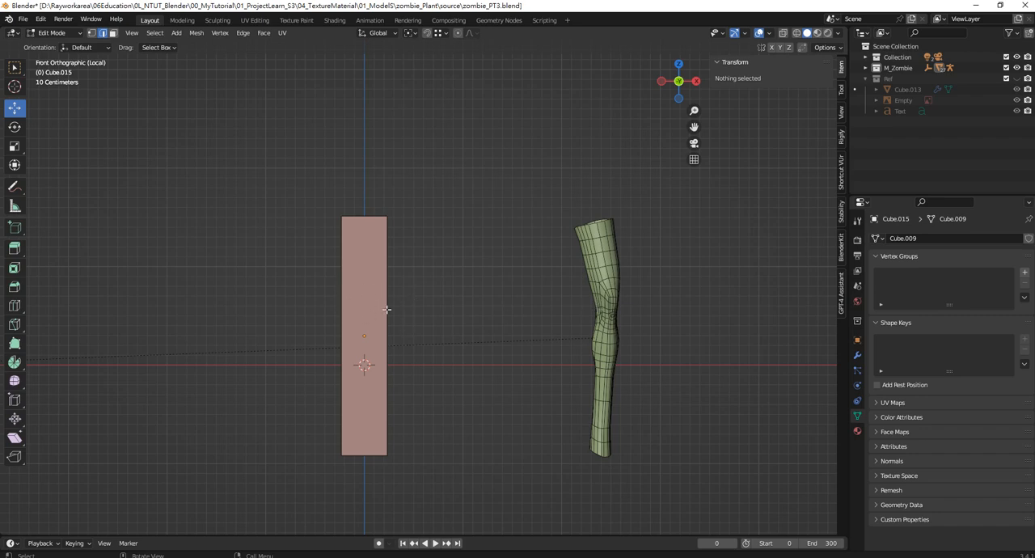
key(ctrl+r)
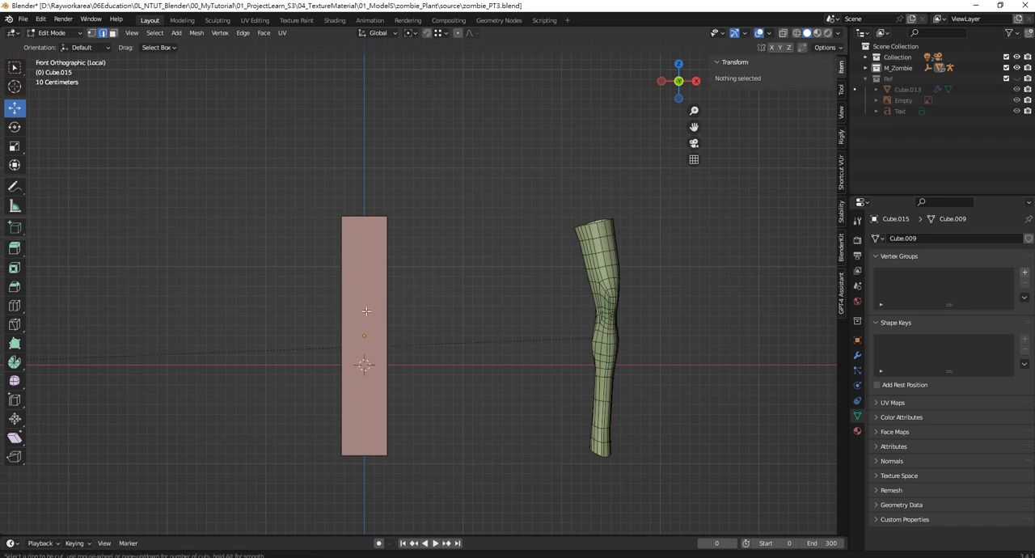
scroll(388, 342, up, 1)
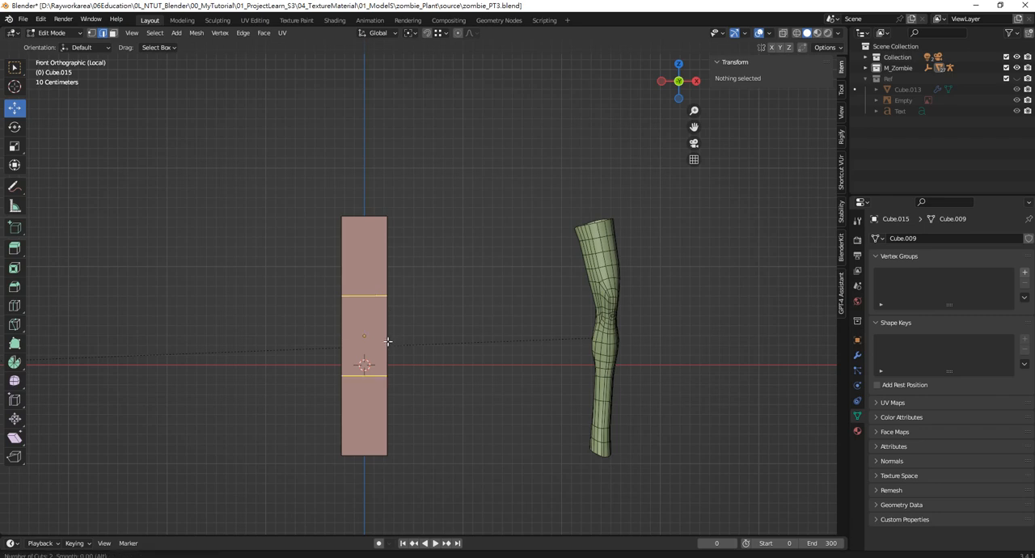
scroll(386, 328, up, 2)
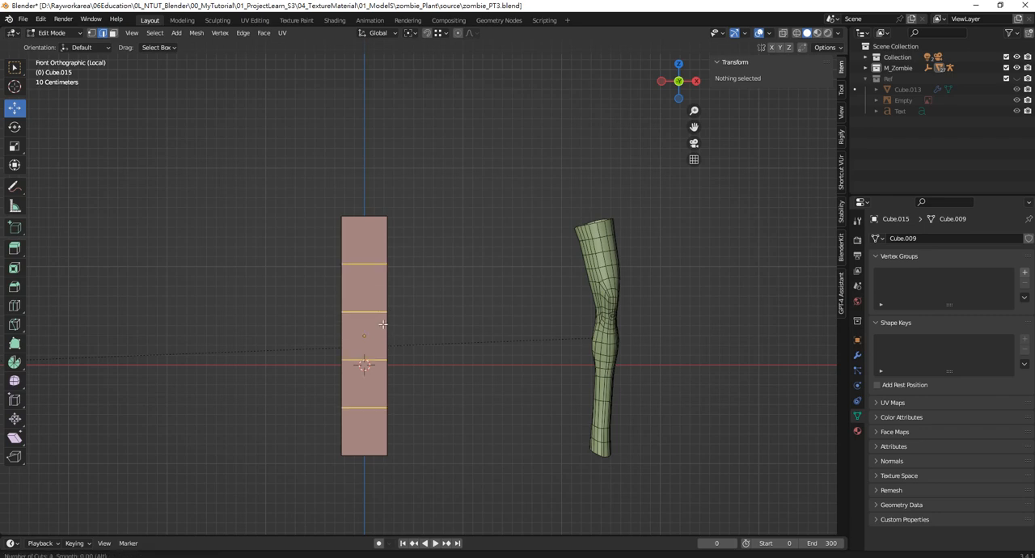
click(383, 324)
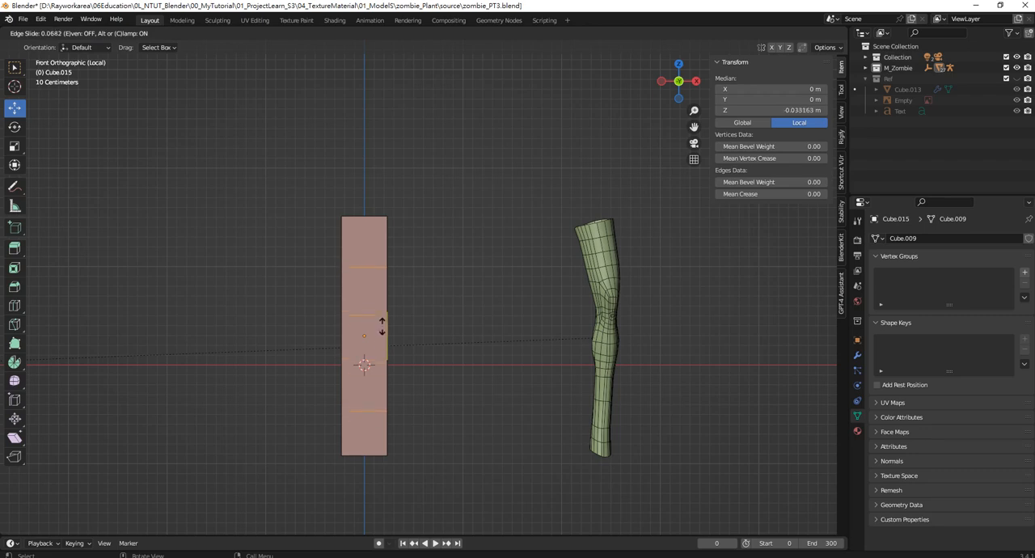
click(384, 304)
Squeeze the four new edge loops together along Z to about 0.432 around knee height
key(s)
key(z)
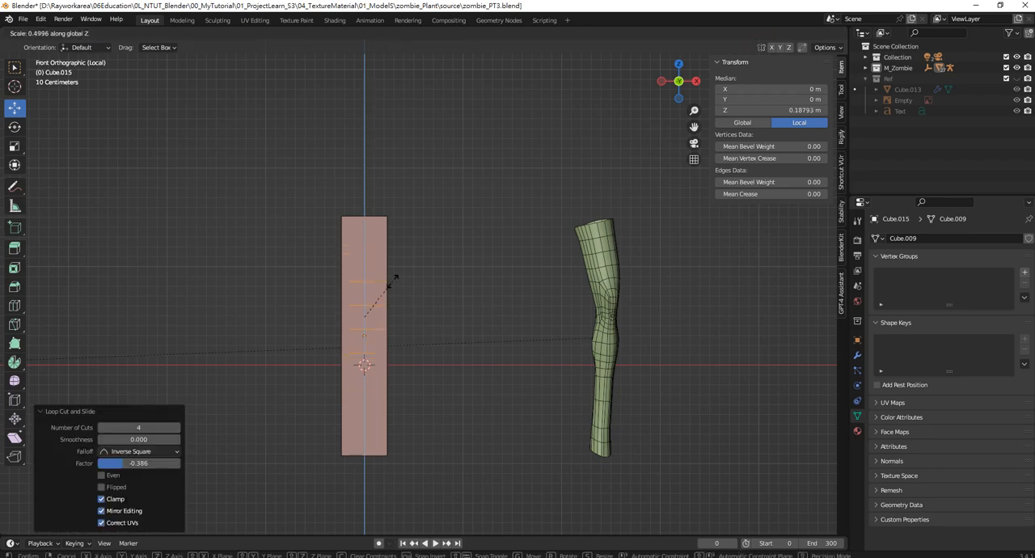
click(386, 291)
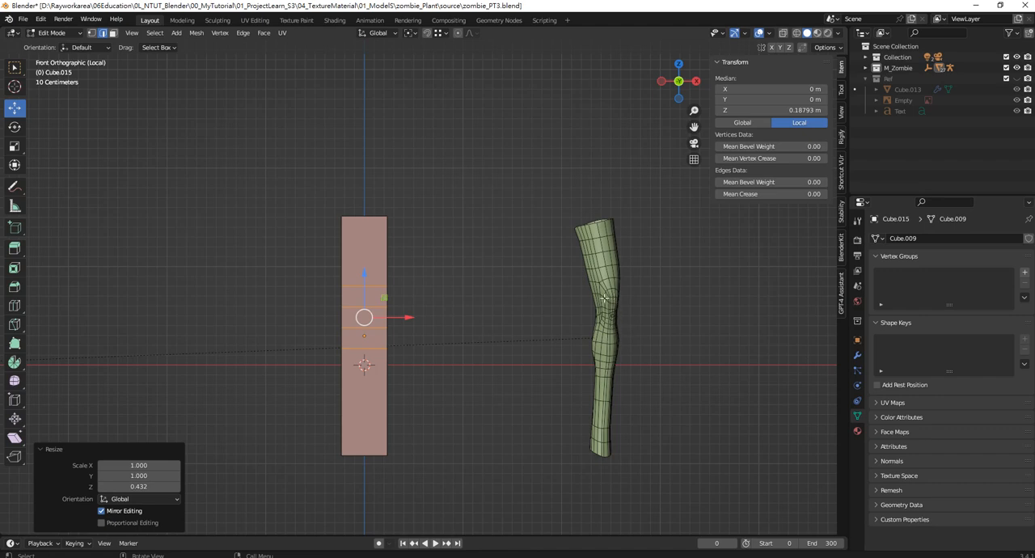
Add two evenly spaced edge loops to the column's lowest section without sliding them
key(ctrl+r)
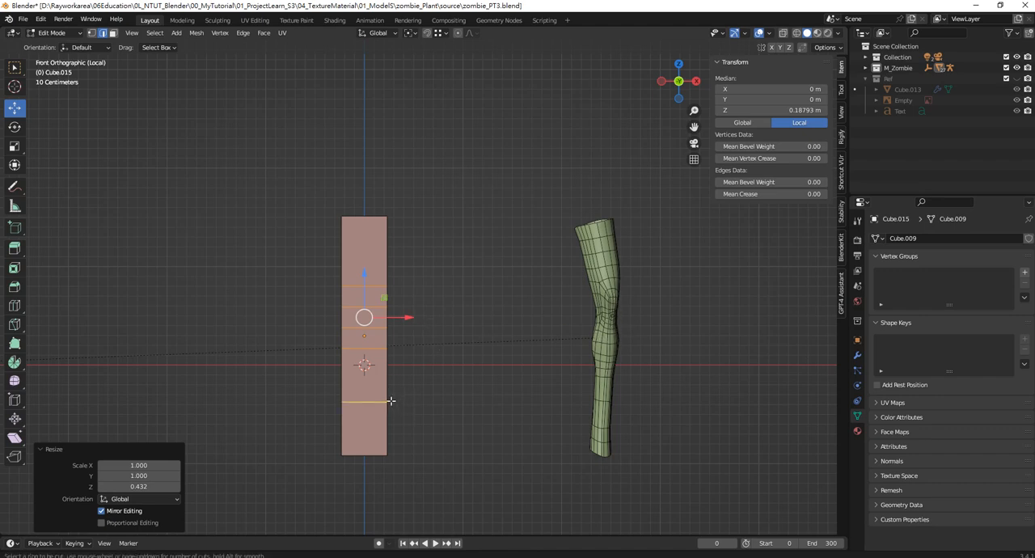
click(390, 400)
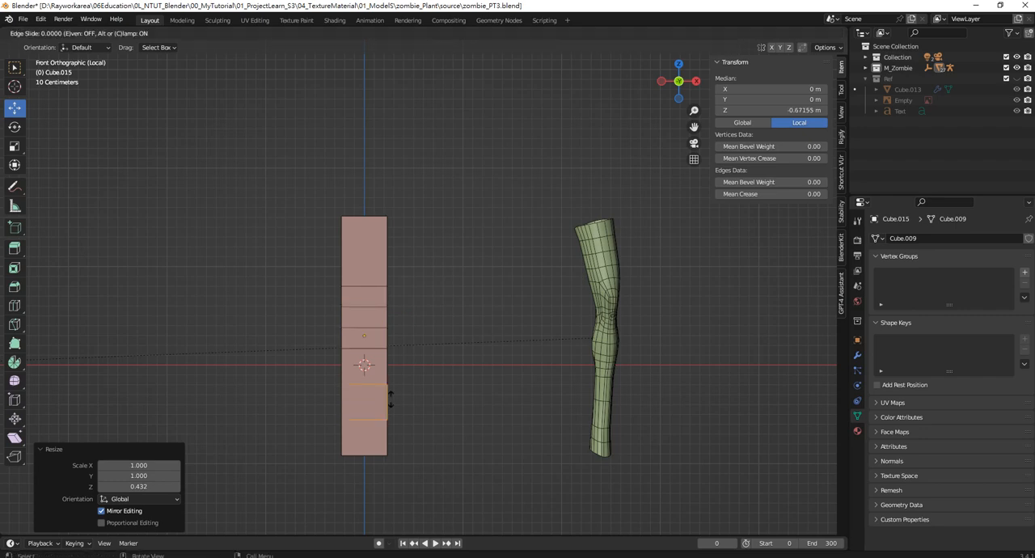
right_click(391, 398)
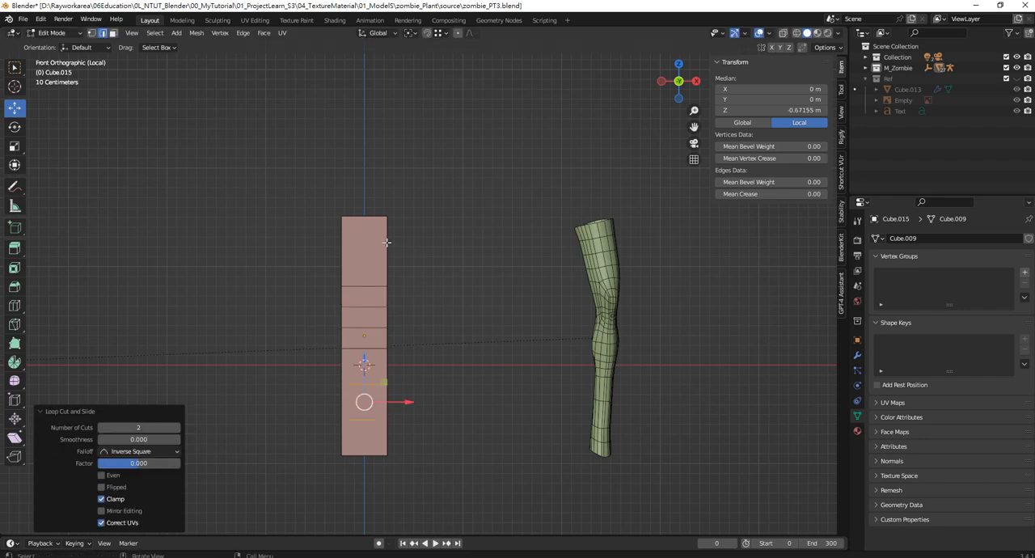
Add one edge loop centred in the column's top section
alt+click(387, 242)
key(g)
key(g)
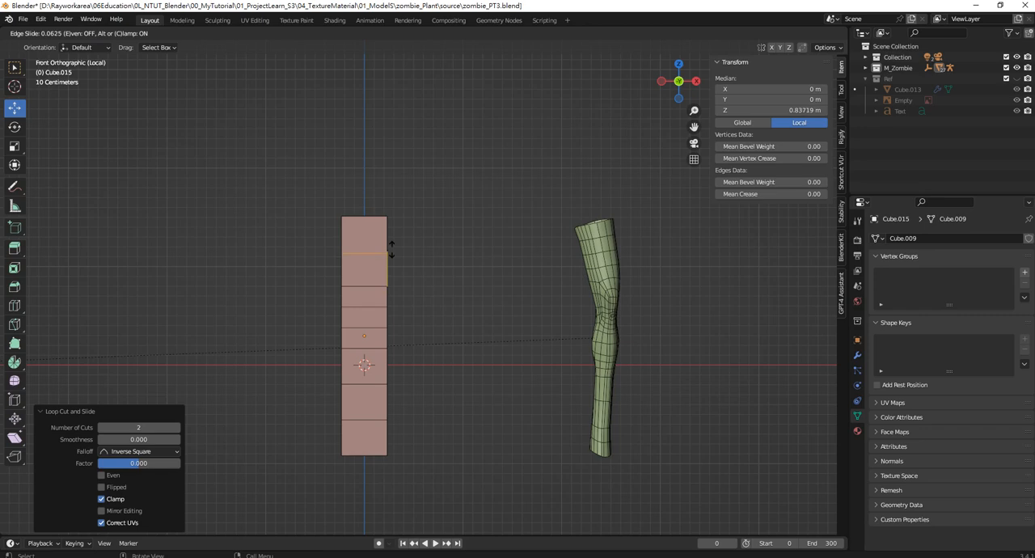
click(391, 249)
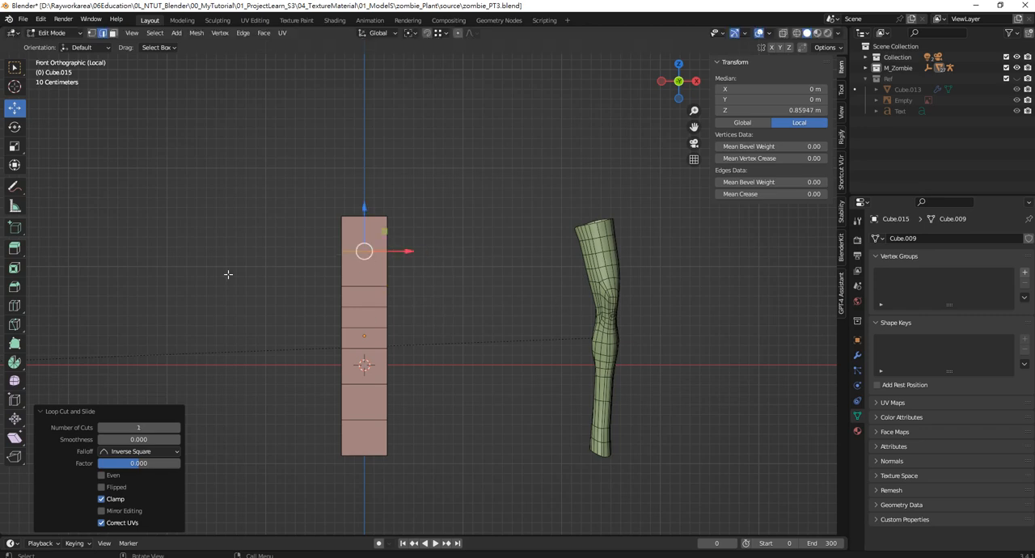
Delete the top and bottom cap faces of the column to leave an open tube
click(14, 68)
middle_drag(300, 199, 415, 377)
click(113, 33)
key(a)
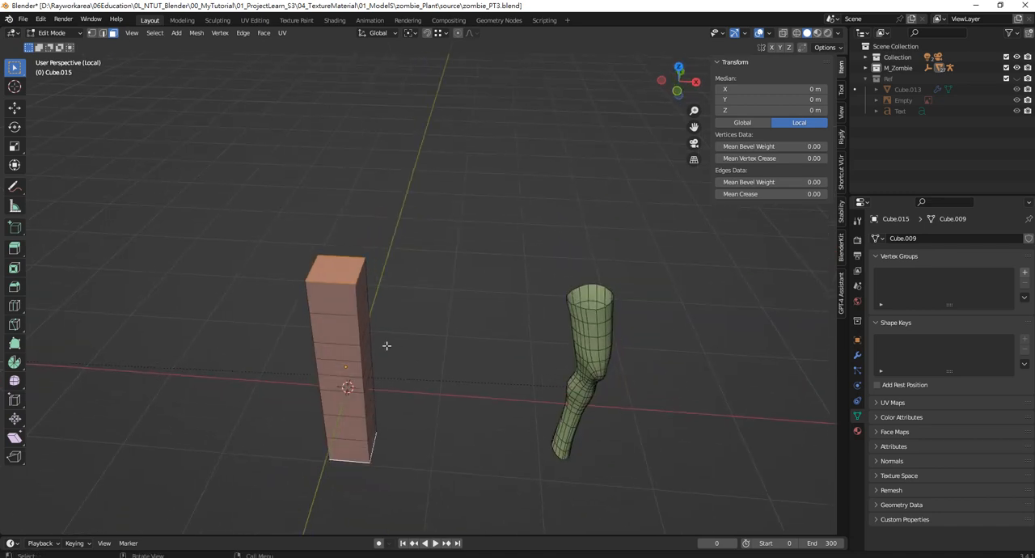
key(x)
click(381, 365)
middle_drag(442, 299, 417, 290)
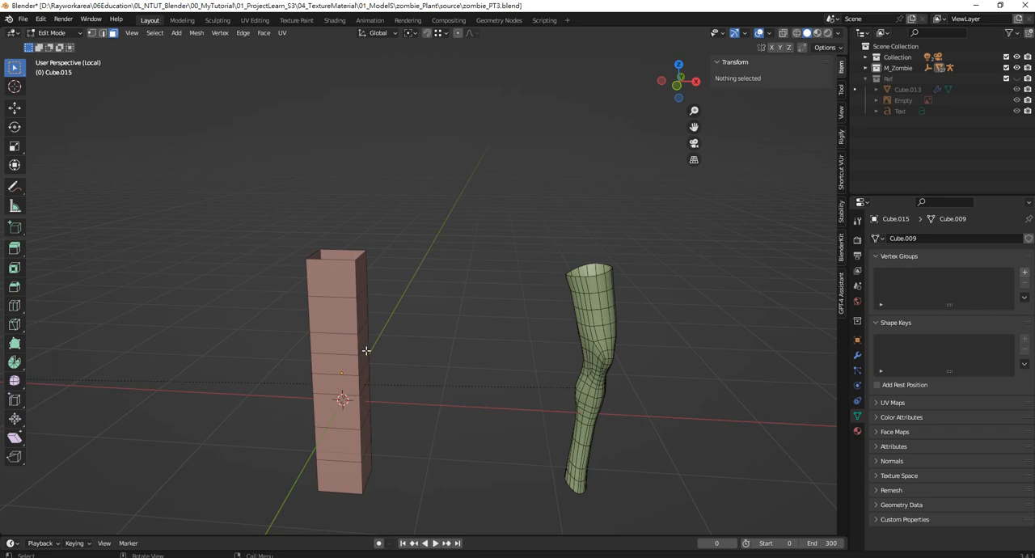
Add a level 1 Subdivision modifier to the column, return to Edit Mode and show the modifier's settings
key(Tab)
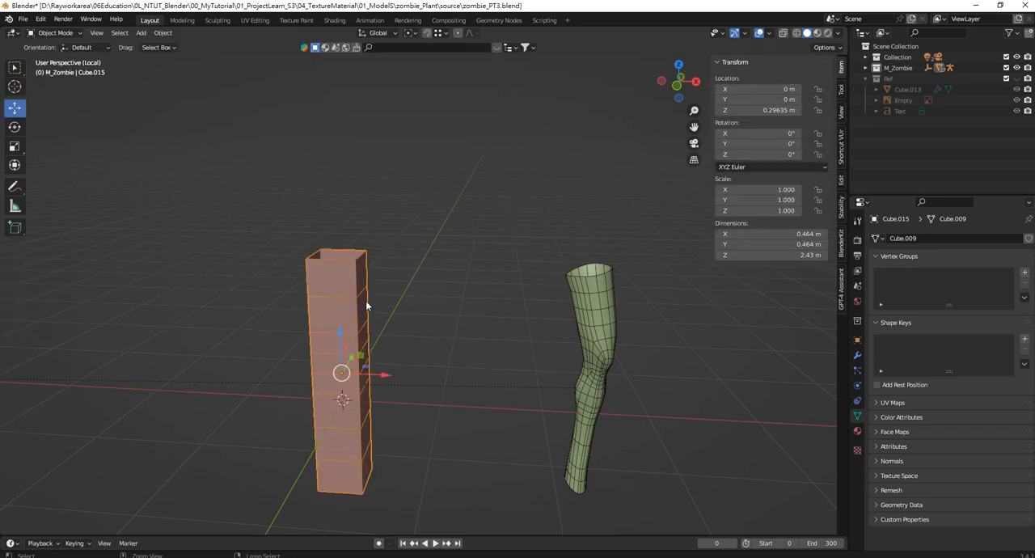
key(ctrl+1)
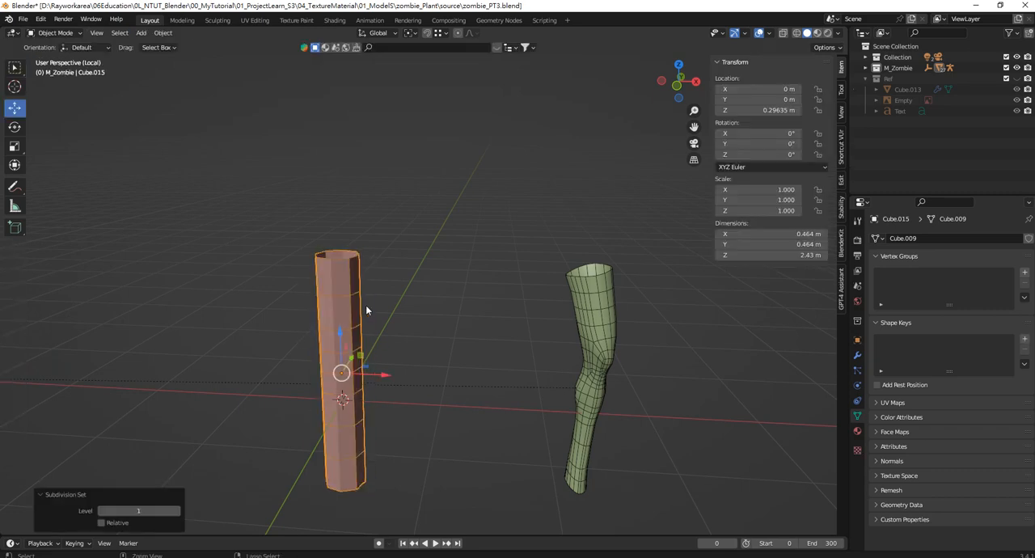
click(841, 145)
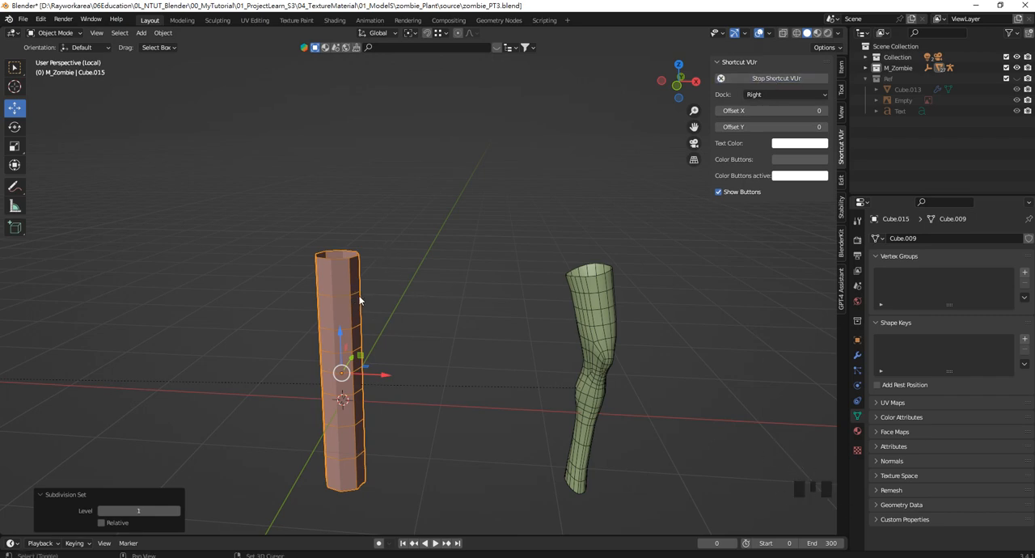
click(430, 260)
middle_drag(430, 260, 415, 293)
key(Tab)
click(858, 355)
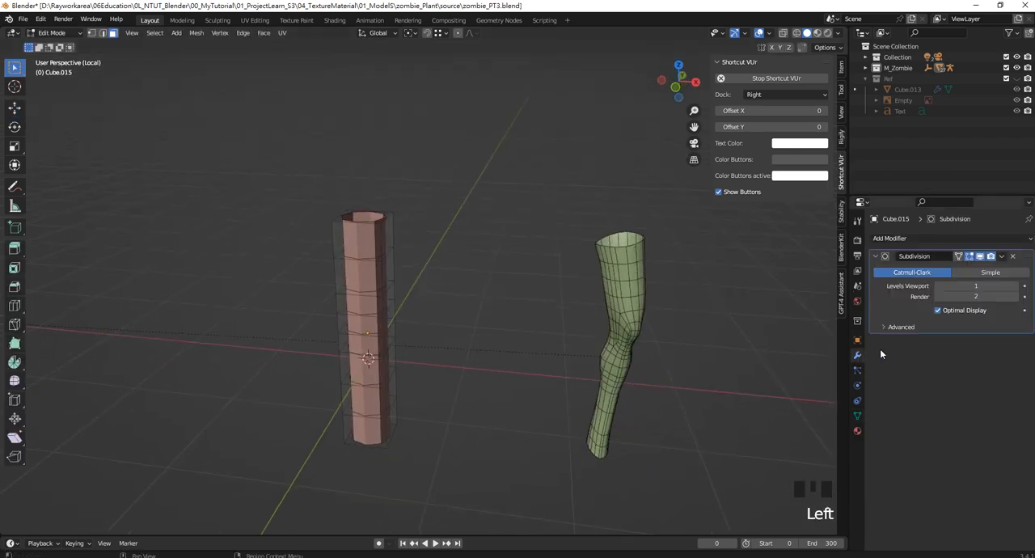
In front wireframe view, select the vertices of the four knee loops and scale them uniformly to about 0.789
middle_drag(380, 267, 359, 265)
key(KP_1)
scroll(396, 328, up, 3)
scroll(396, 329, up, 1)
shift+scroll(339, 261, down, 1)
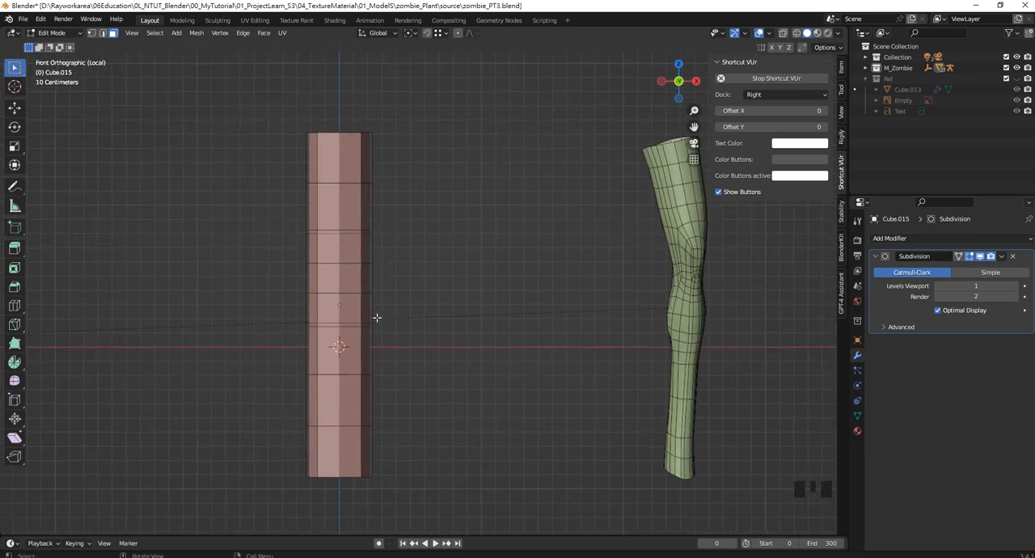
key(z)
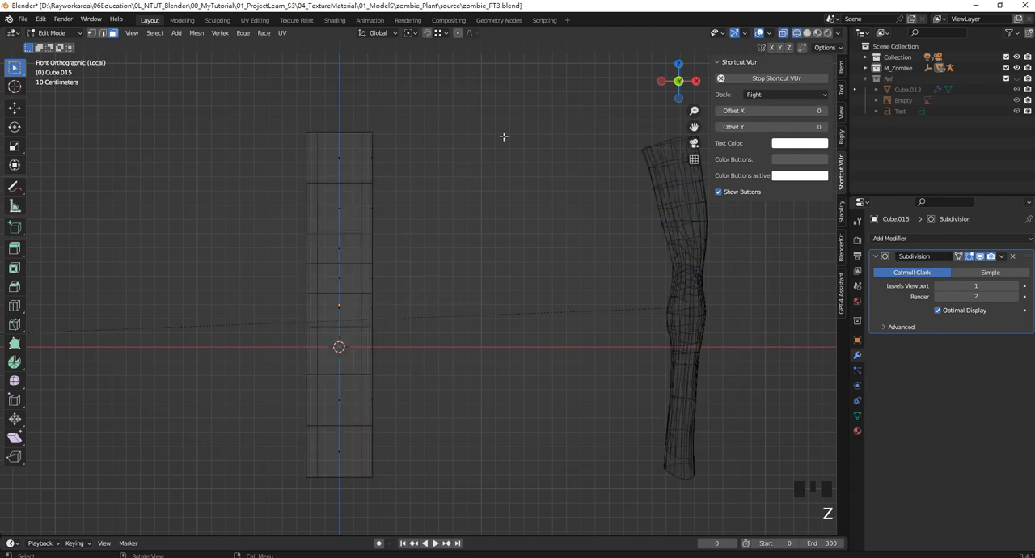
click(92, 33)
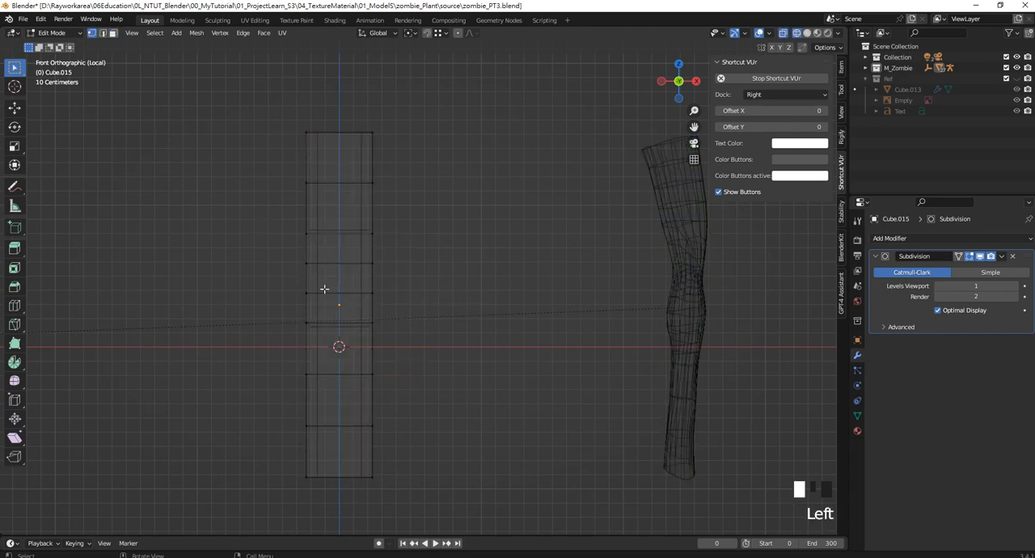
drag(273, 250, 434, 344)
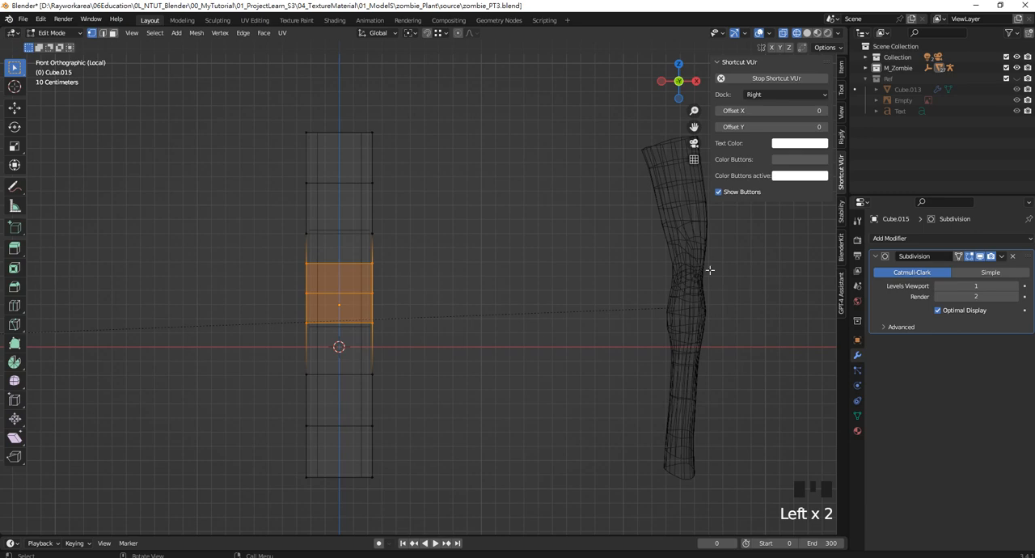
drag(293, 231, 435, 336)
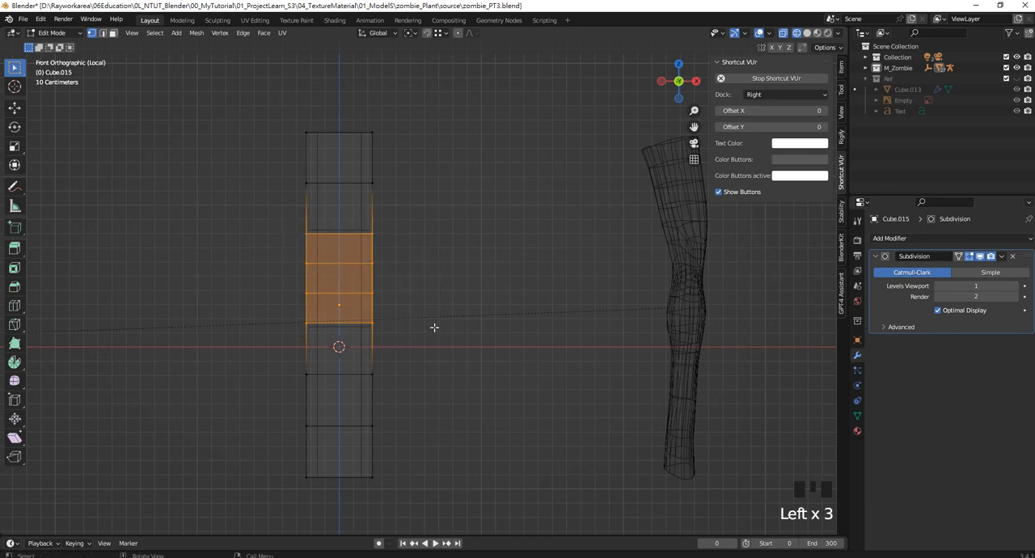
key(s)
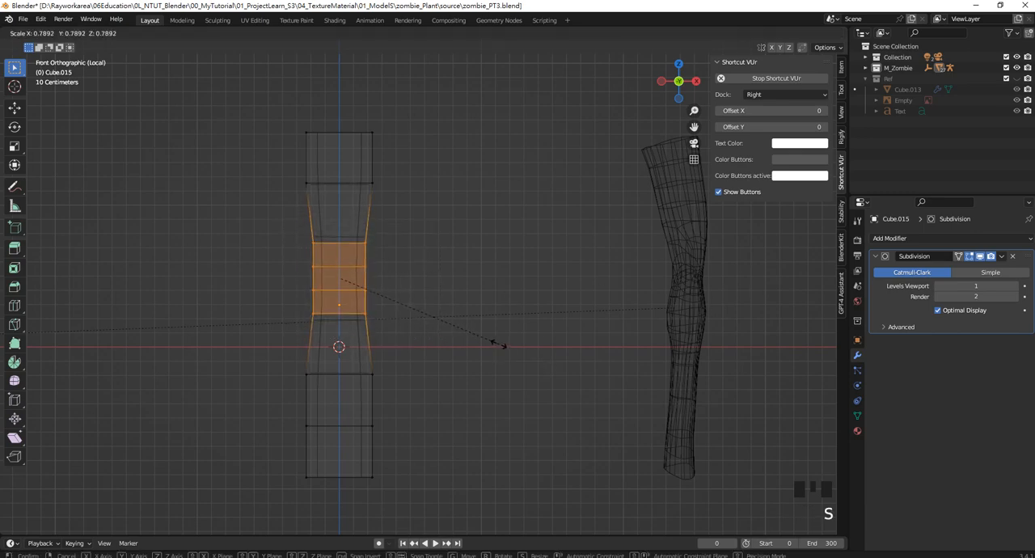
click(497, 345)
Scale the four selected knee loops down along Z so that they sit closer together
key(s)
key(z)
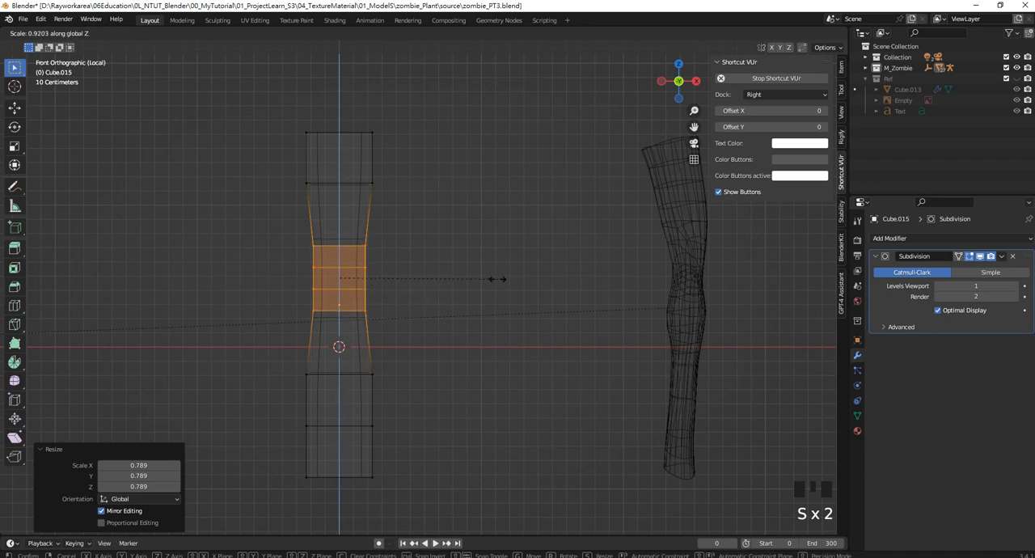
click(484, 260)
Move the loop just below the knee upward along Z to form the top of the calf
click(356, 374)
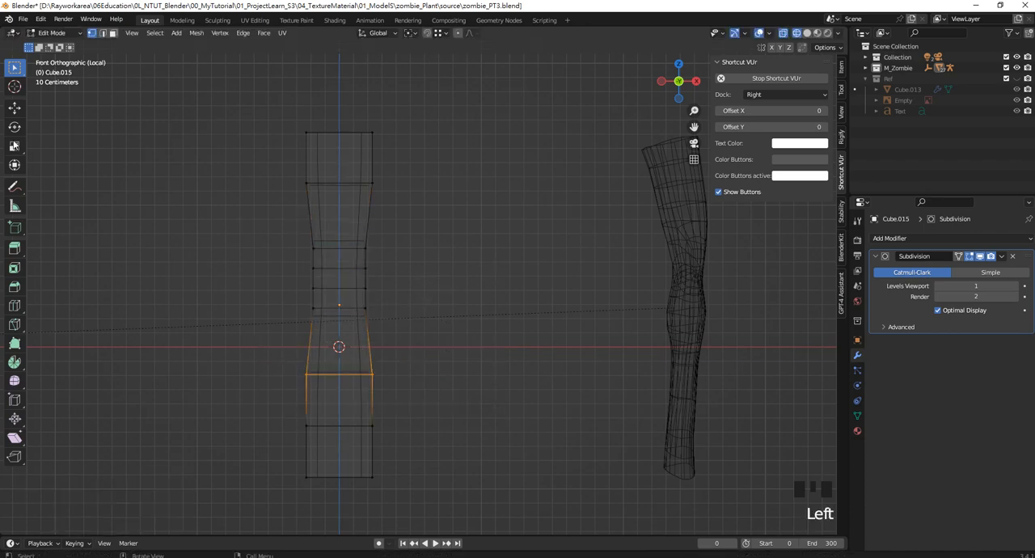
click(14, 108)
drag(339, 336, 343, 289)
Raise the lower calf loop about 0.25 m along Z and scale it uniformly to about 0.71
drag(278, 386, 440, 469)
drag(340, 390, 357, 355)
key(s)
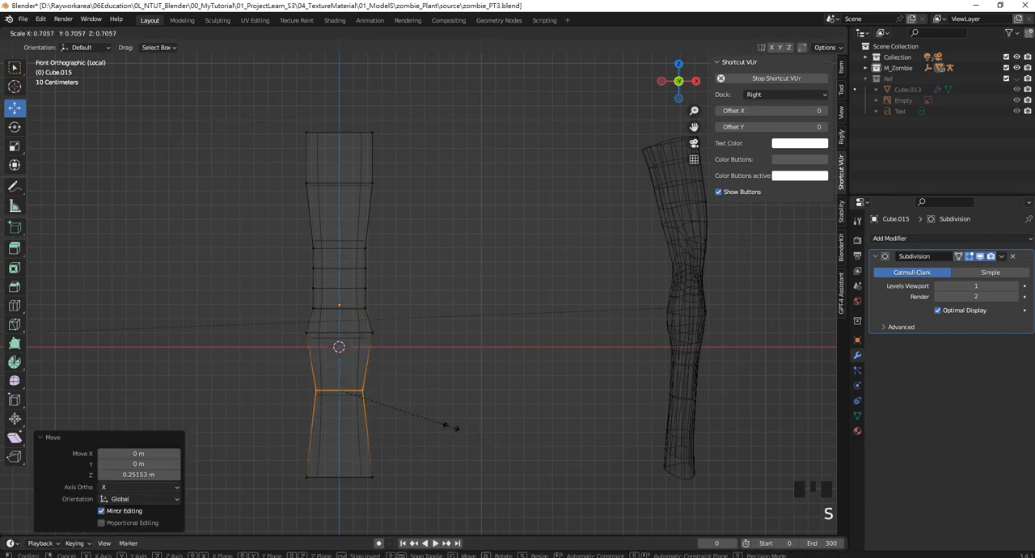
click(451, 427)
Scale the column's bottom loop uniformly to about 0.60 to narrow the ankle
drag(275, 434, 494, 499)
key(s)
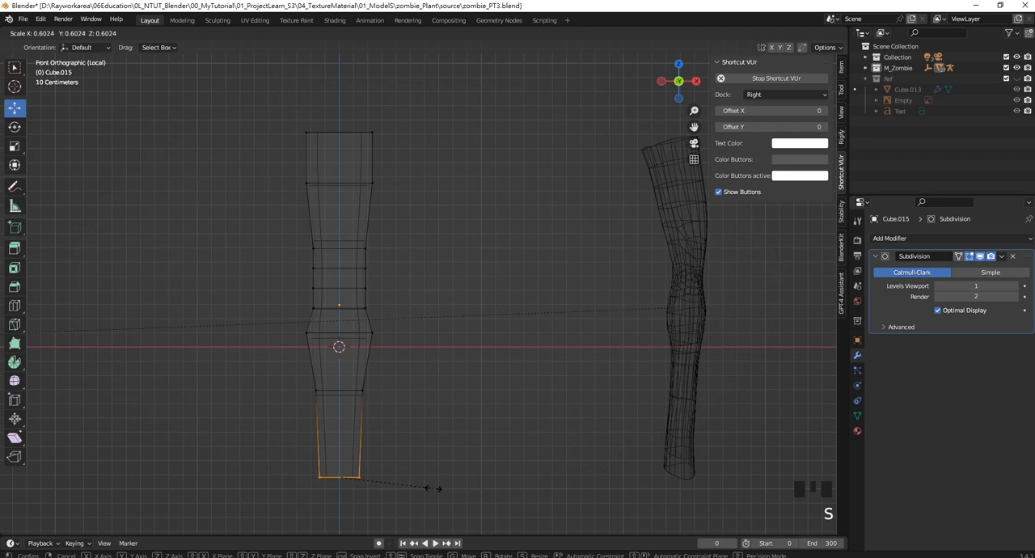
click(437, 478)
Lower the upper thigh loop along Z and scale the top opening's loop uniformly to 0.895
shift+middle_drag(475, 208, 439, 231)
drag(264, 120, 369, 188)
drag(395, 218, 235, 159)
drag(323, 152, 324, 165)
drag(261, 106, 437, 170)
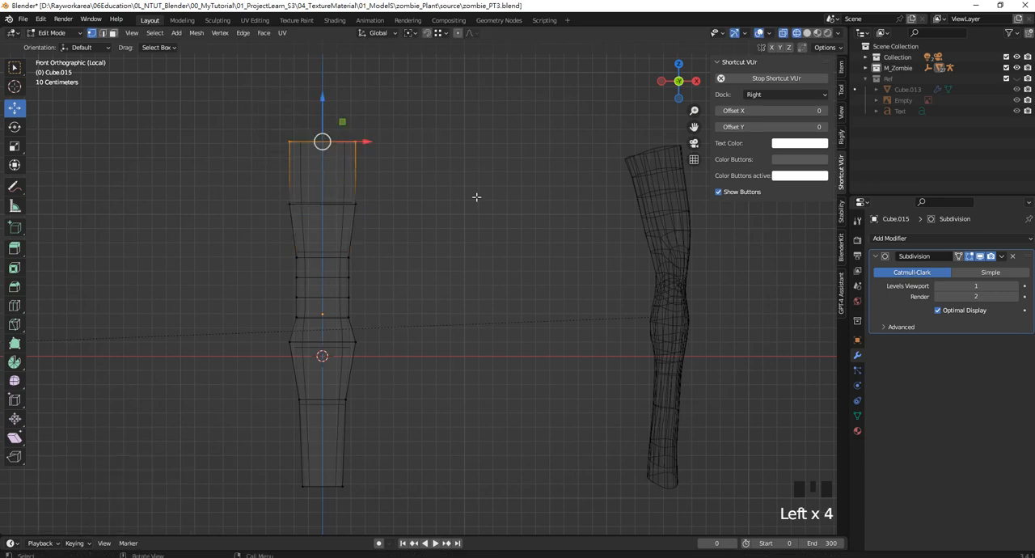
key(s)
click(437, 230)
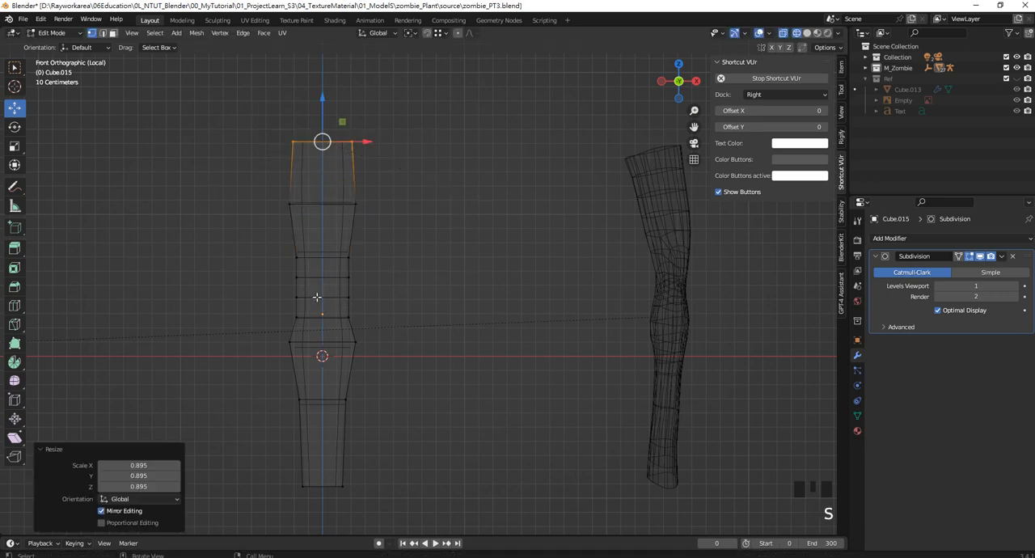
Select the four knee loops and scale them along Z to 0.677
drag(277, 276, 393, 303)
drag(272, 250, 425, 343)
key(s)
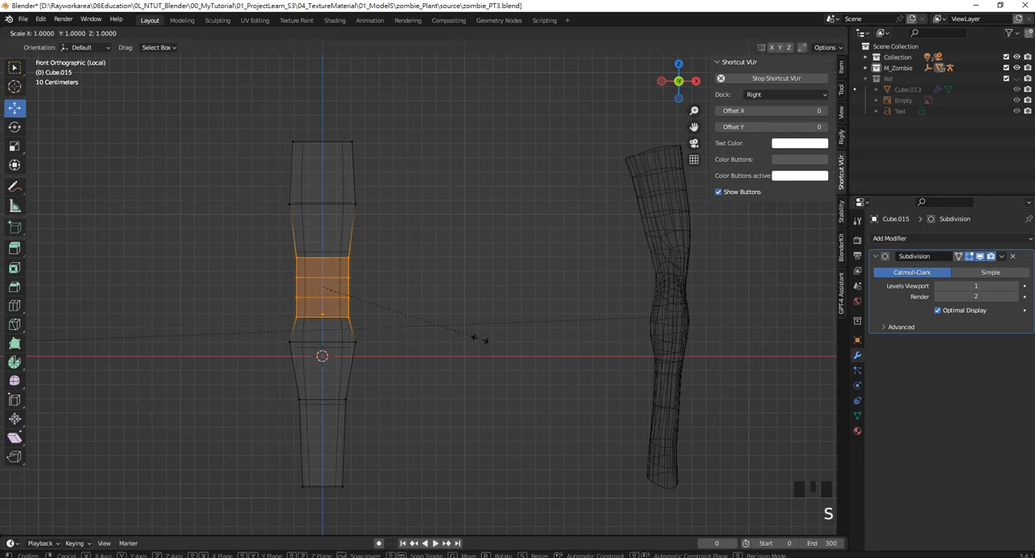
key(z)
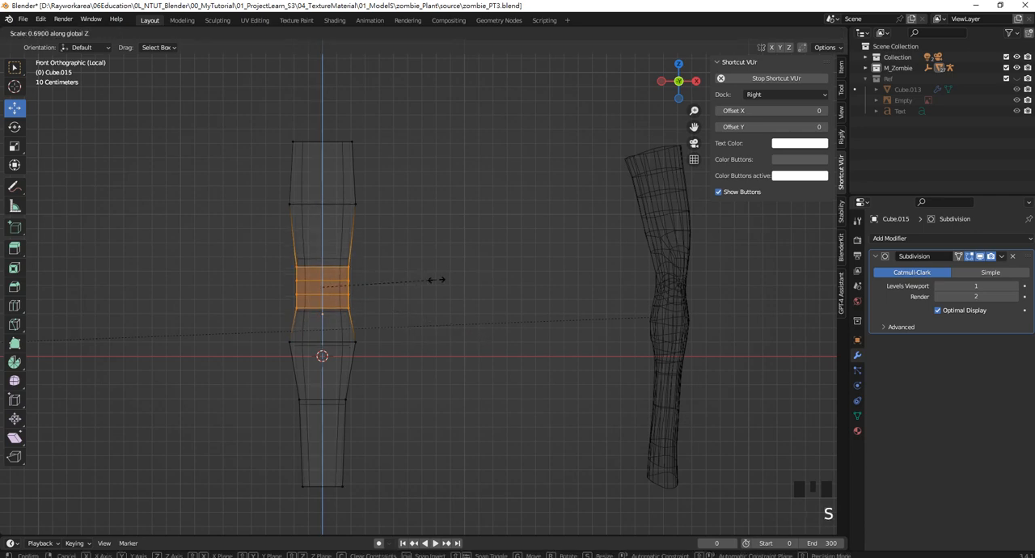
click(435, 280)
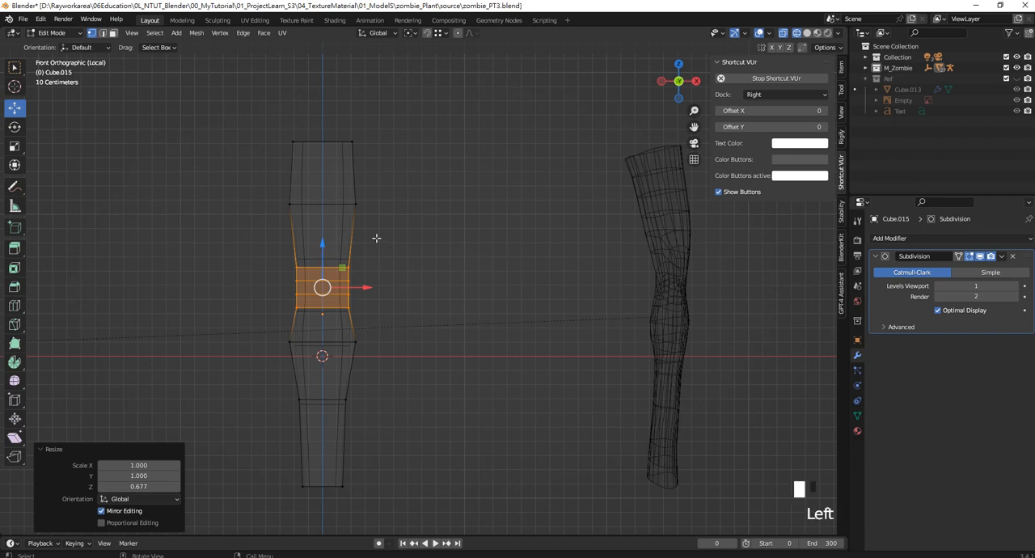
Add an edge loop between the thigh and knee with a slide factor of 0.254, and scale it to 1.074
click(347, 237)
key(ctrl+r)
click(351, 239)
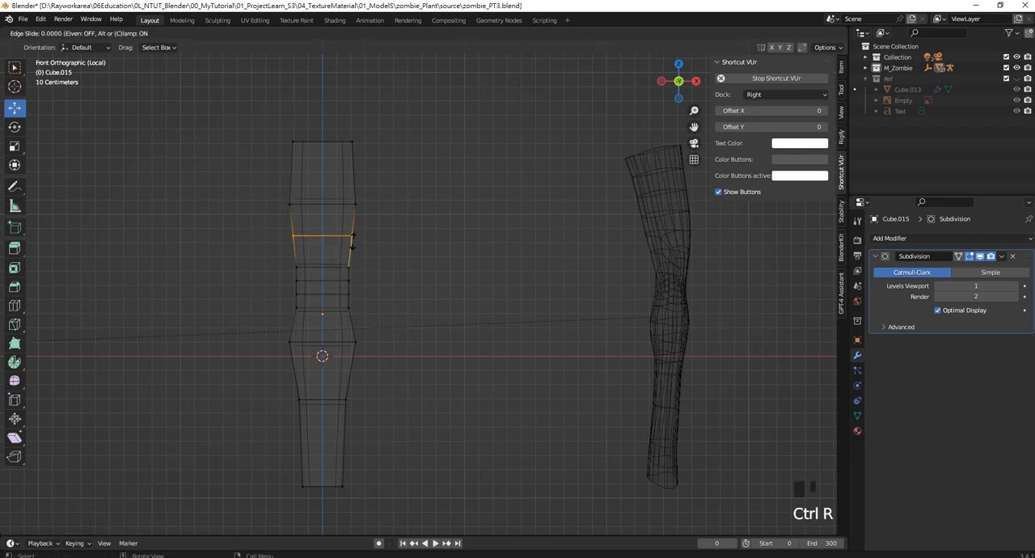
click(372, 252)
key(s)
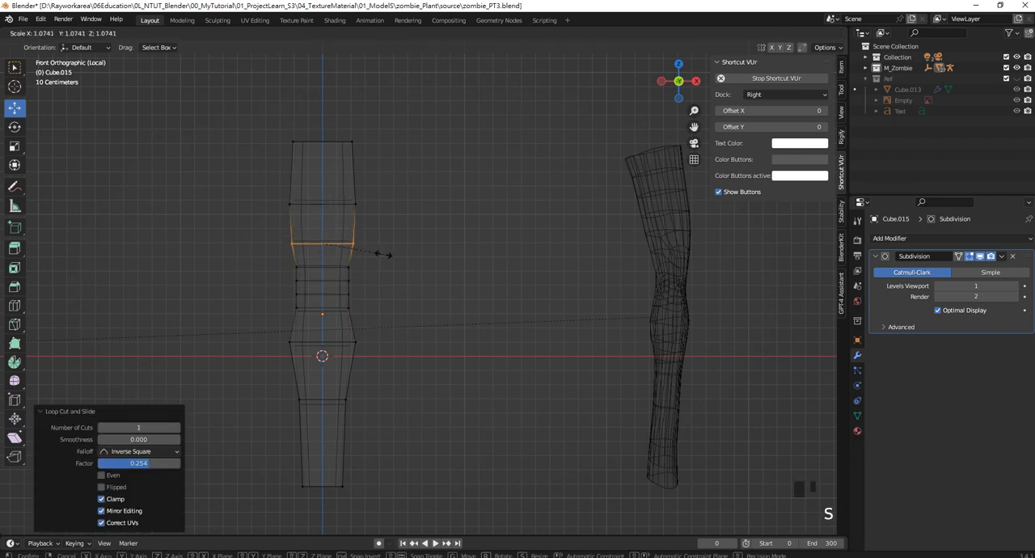
click(381, 255)
In right side view, move the whole column about 1.12 m along Y, clear of the reference leg
scroll(380, 279, up, 2)
scroll(400, 274, down, 3)
scroll(430, 272, up, 2)
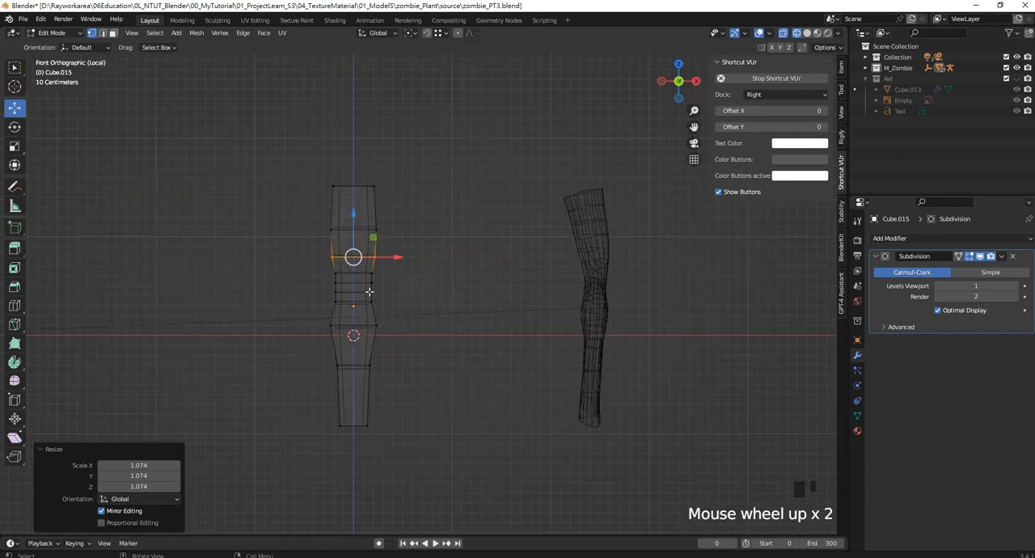
middle_drag(429, 287, 461, 296)
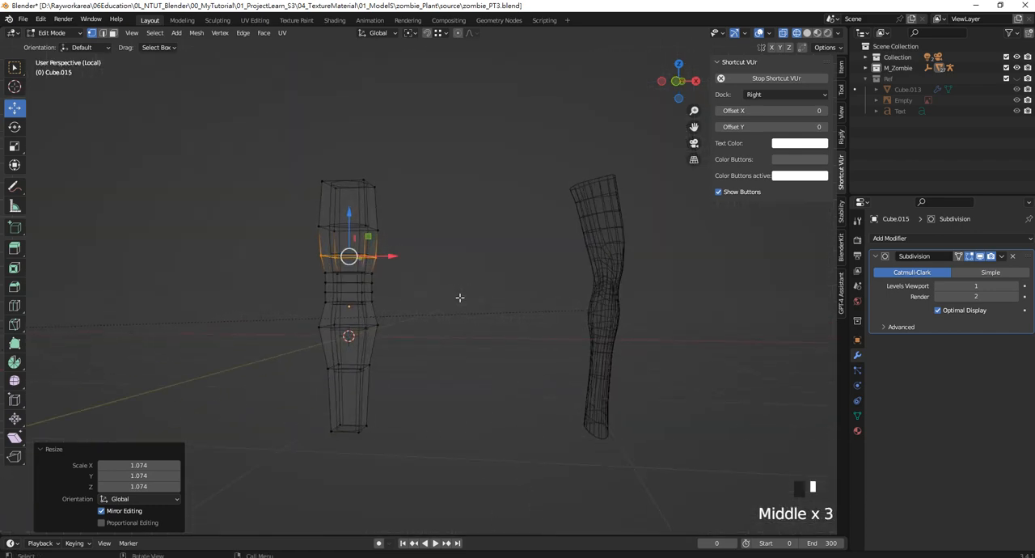
key(KP_3)
scroll(458, 305, up, 2)
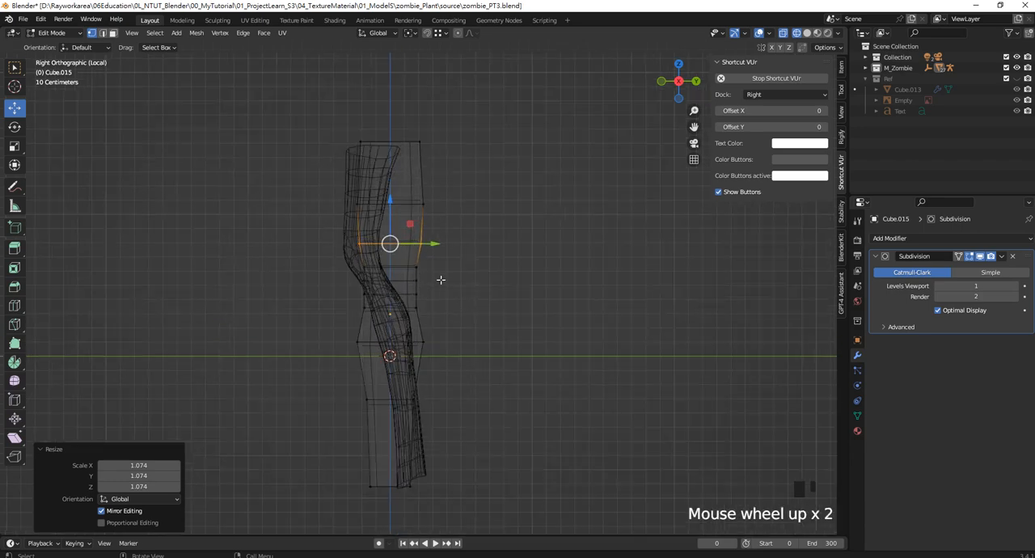
key(a)
drag(435, 309, 596, 309)
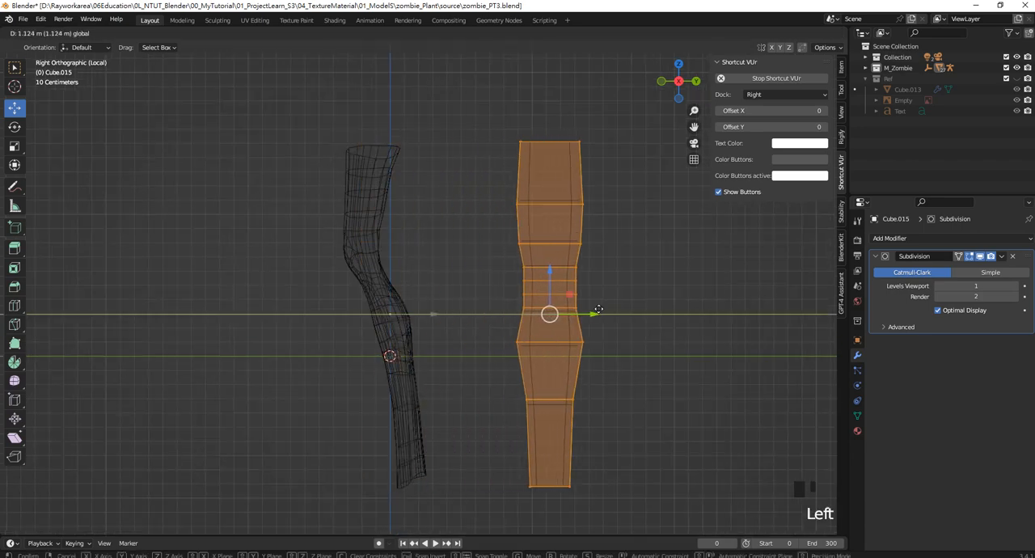
click(592, 270)
Shift the loops around the knee forward along Y to start the leg's S-shaped bend
shift+middle_drag(465, 248, 437, 238)
drag(418, 203, 550, 265)
drag(429, 242, 544, 265)
drag(447, 277, 544, 283)
shift+middle_drag(540, 282, 519, 279)
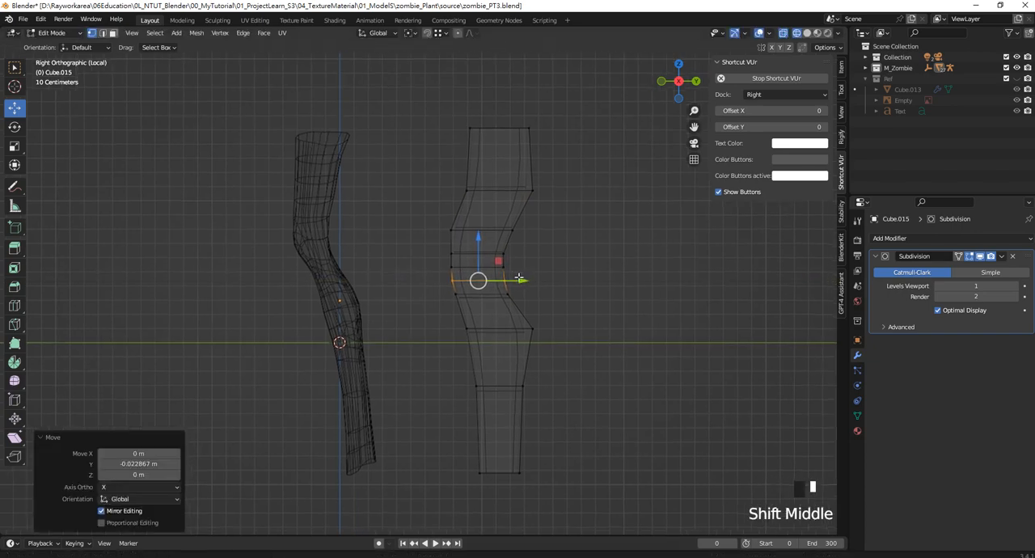
Show the Subdivision result on the edit cage and adjust the knee and front calf vertices along Y and Z
click(958, 256)
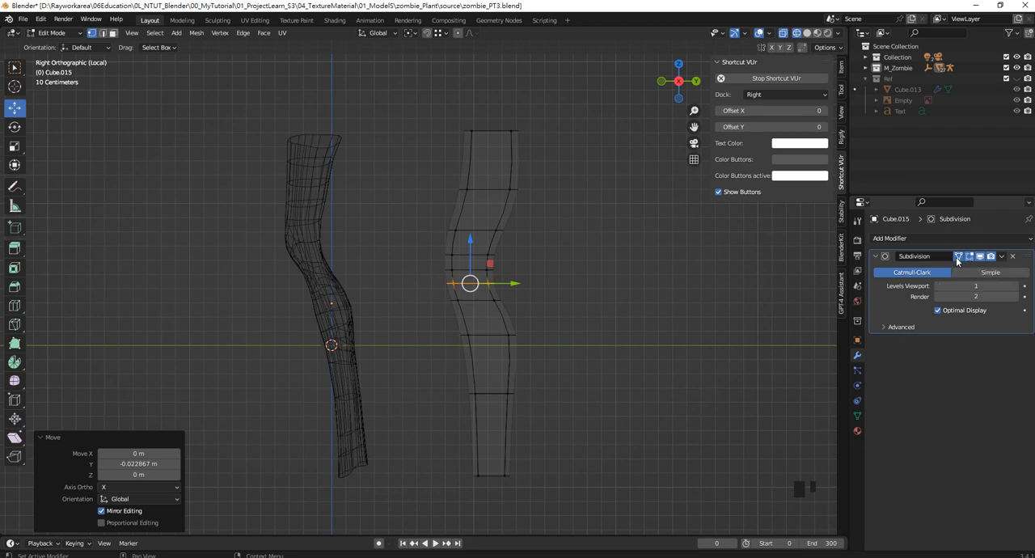
drag(423, 244, 545, 289)
drag(435, 319, 481, 351)
drag(459, 288, 460, 302)
drag(501, 346, 505, 346)
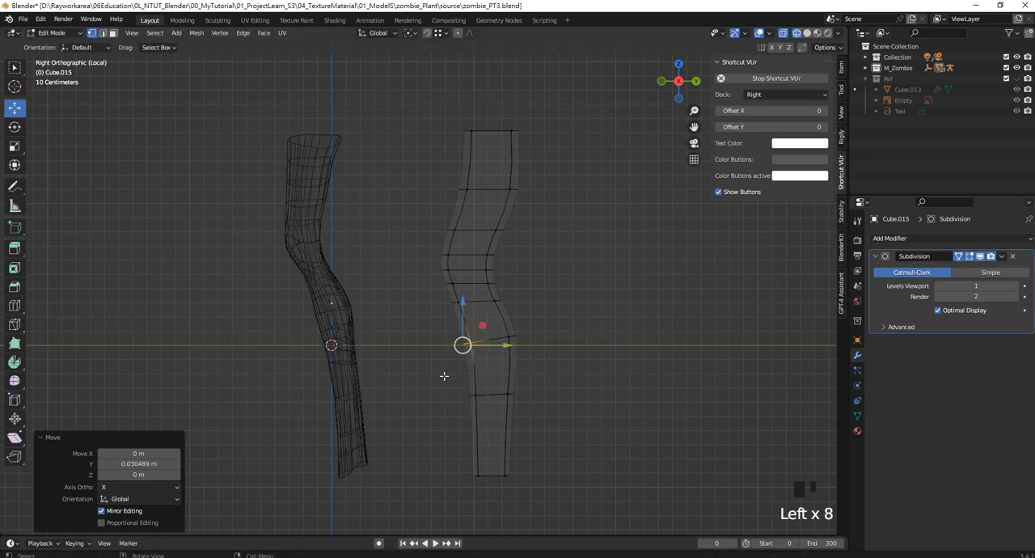
Tilt the loops above and below the knee by repositioning their front vertices to follow the bend
drag(449, 378, 494, 410)
drag(468, 354, 468, 366)
mouse_move(433, 300)
mouse_down()
mouse_move(469, 311)
mouse_move(449, 299)
mouse_move(455, 311)
mouse_move(454, 286)
mouse_move(465, 300)
mouse_move(451, 295)
mouse_up()
mouse_move(429, 239)
mouse_down()
mouse_move(463, 261)
mouse_move(442, 245)
mouse_up()
drag(419, 209, 450, 213)
drag(423, 170, 462, 176)
Select the front vertices of the upper thigh and shift them forward along Y
drag(498, 102, 570, 134)
drag(443, 105, 498, 199)
drag(505, 155, 494, 155)
Move the upper back thigh vertices about 0.034 m forward, and shift the whole back side forward to slim the leg
drag(602, 212, 491, 110)
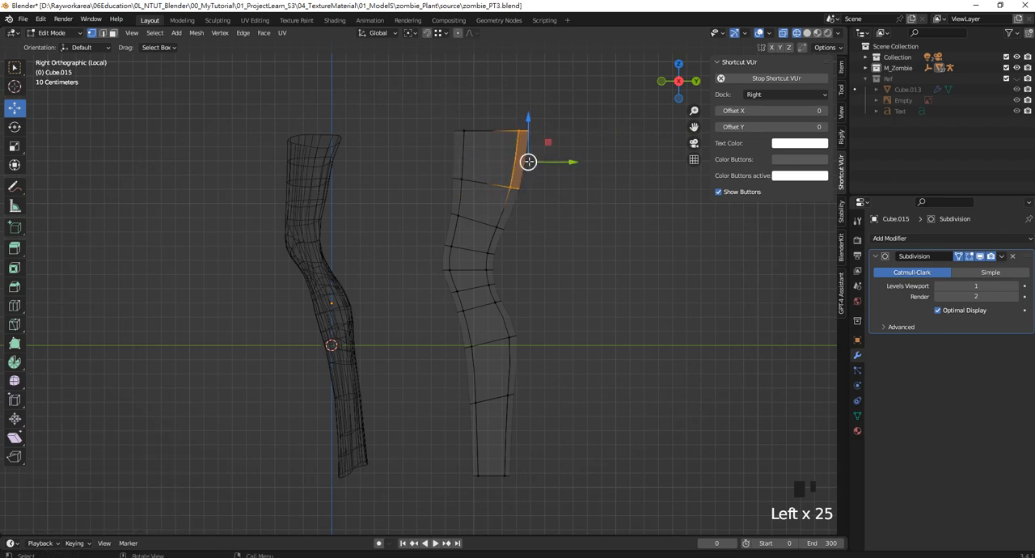
drag(558, 164, 555, 164)
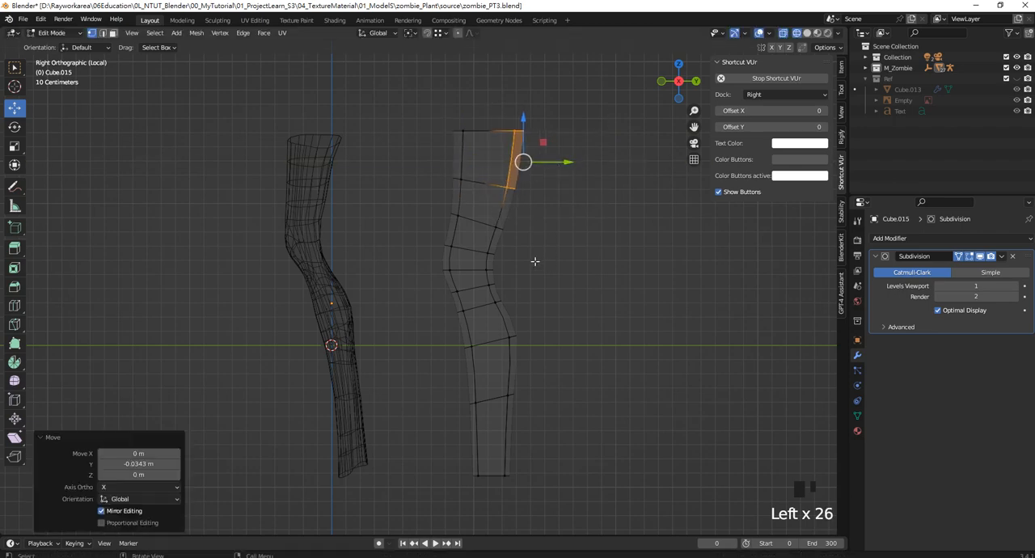
drag(596, 500, 472, 99)
drag(556, 303, 540, 302)
Slant the ankle opening by lowering its front vertices and raising its back vertices
drag(431, 443, 489, 502)
drag(472, 448, 473, 464)
drag(576, 499, 504, 472)
Raise the lower leg's loops along Z and nudge the front calf vertices about 0.023 m backward along Y
drag(571, 513, 424, 351)
drag(488, 440, 490, 413)
drag(447, 339, 494, 368)
drag(492, 327, 493, 324)
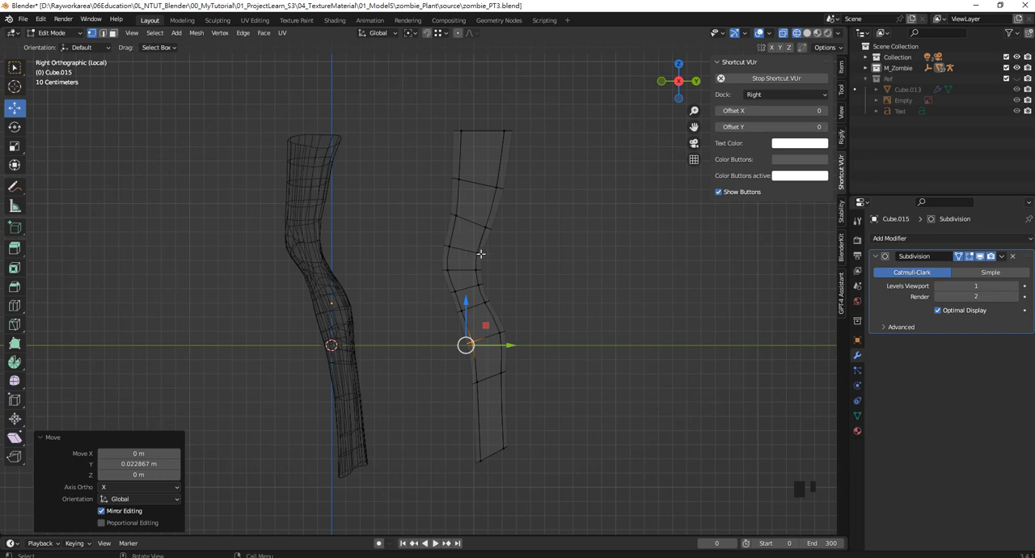
Lower the upper four knee loops about 0.03 m along Z and return to front view
drag(410, 221, 527, 323)
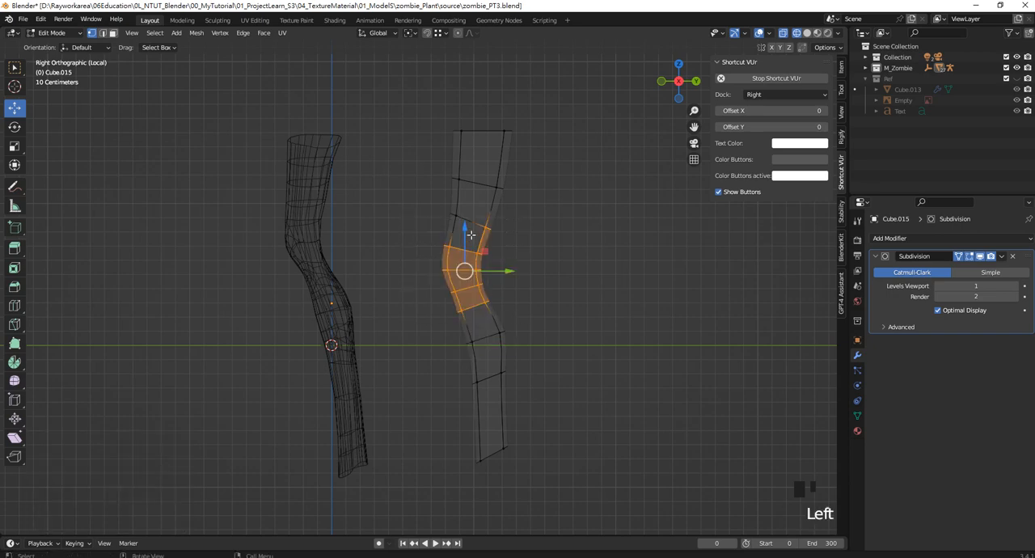
drag(428, 206, 518, 267)
drag(464, 210, 464, 215)
key(KP_3)
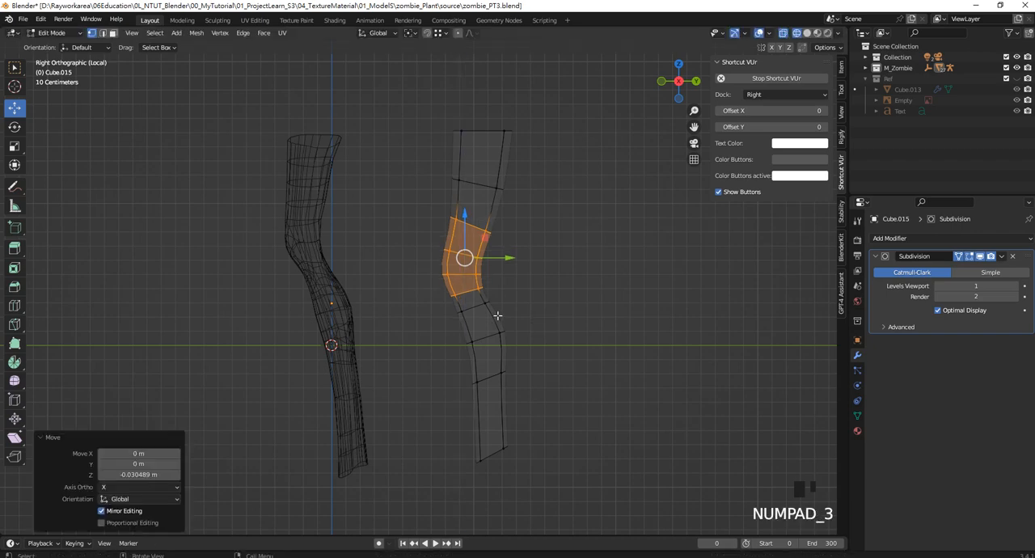
key(KP_1)
click(457, 279)
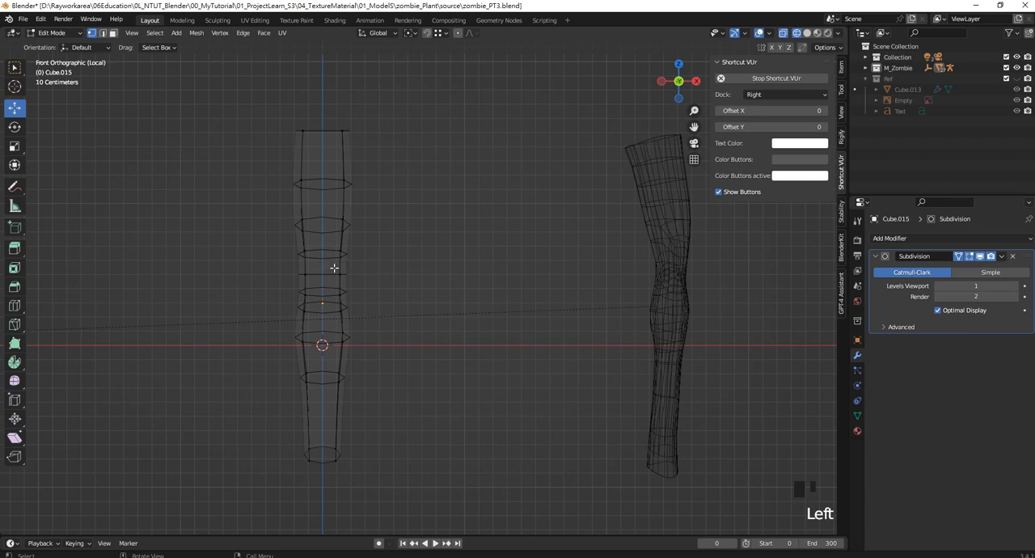
drag(254, 207, 400, 360)
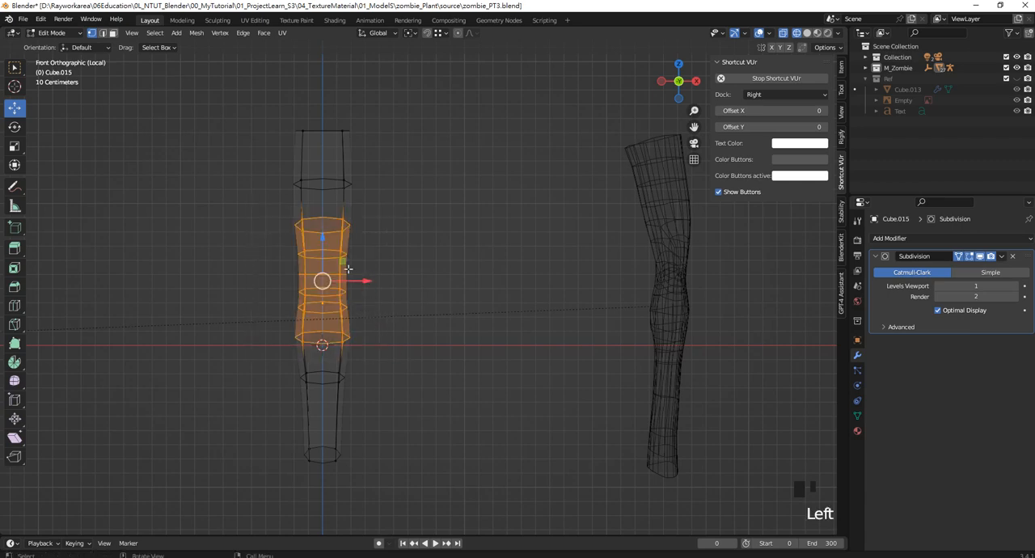
key(a)
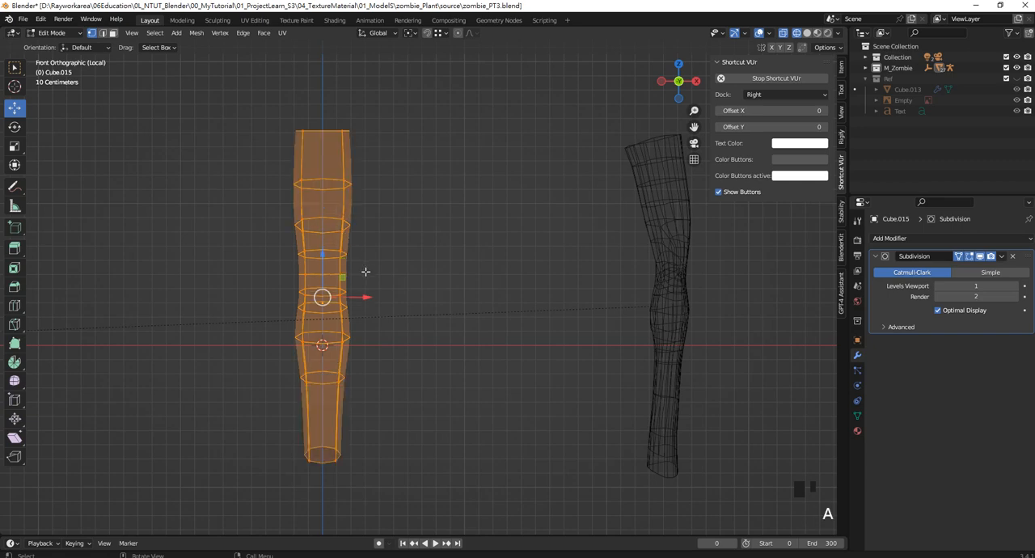
key(r)
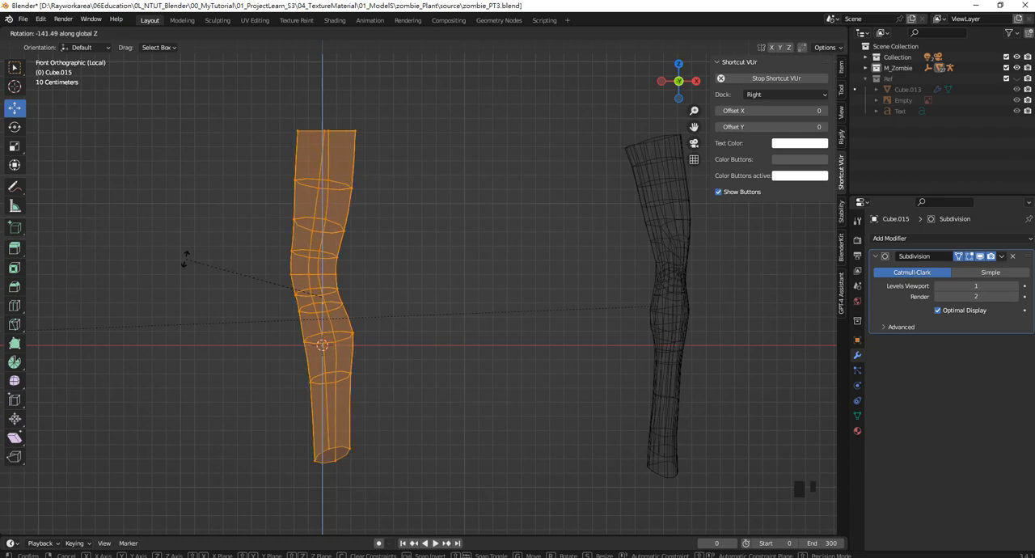
key(Escape)
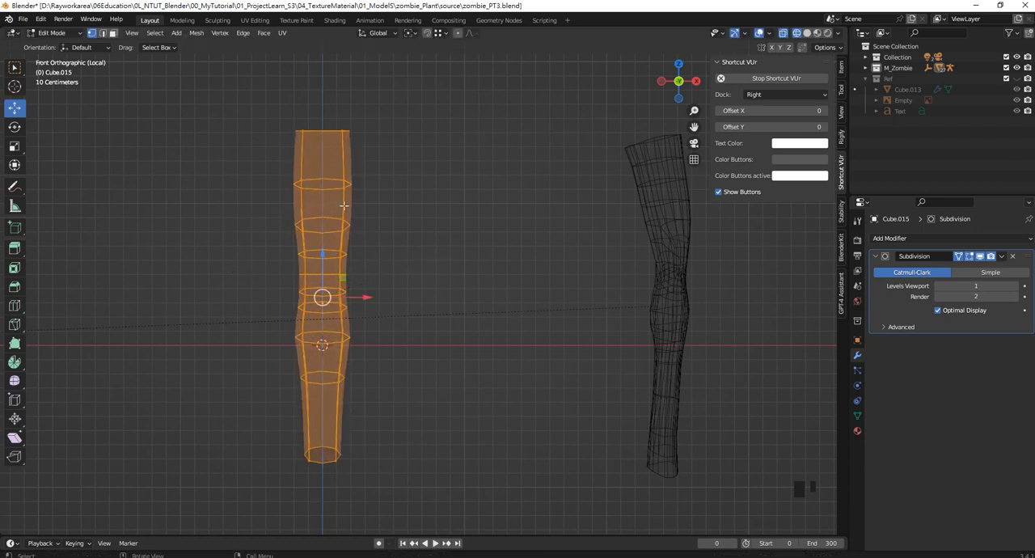
click(414, 285)
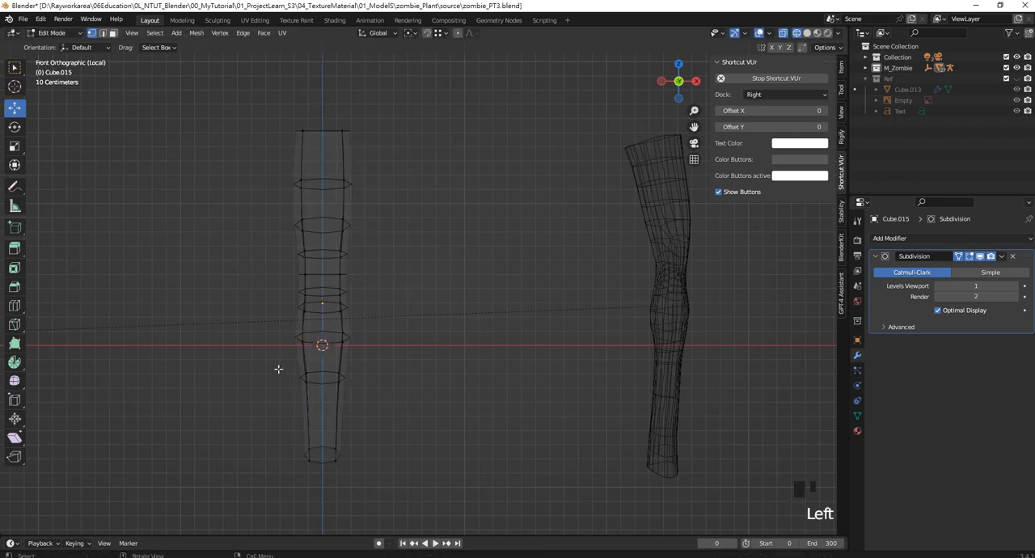
Display the new leg and the reference leg in solid shading
shift+middle_drag(725, 304, 573, 289)
shift+scroll(462, 312, up, 2)
key(z)
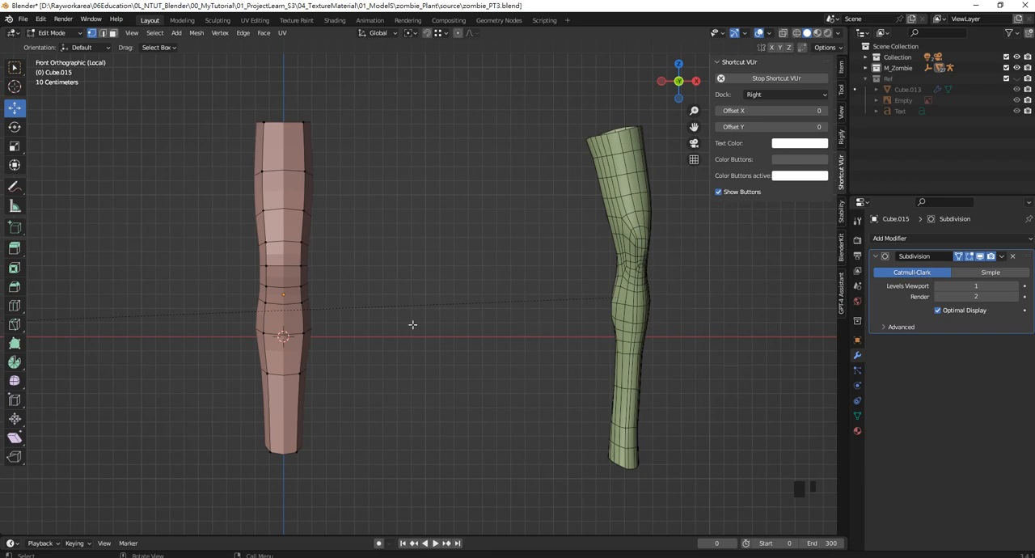
shift+middle_drag(403, 281, 466, 282)
scroll(371, 266, up, 1)
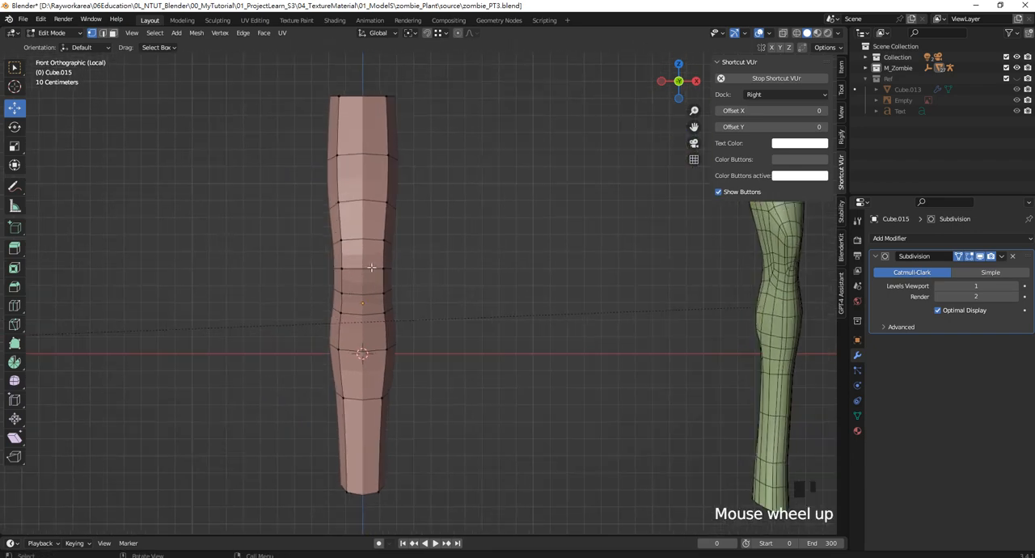
Switch to face selection, mark the two front knee faces and clear the selection
click(112, 32)
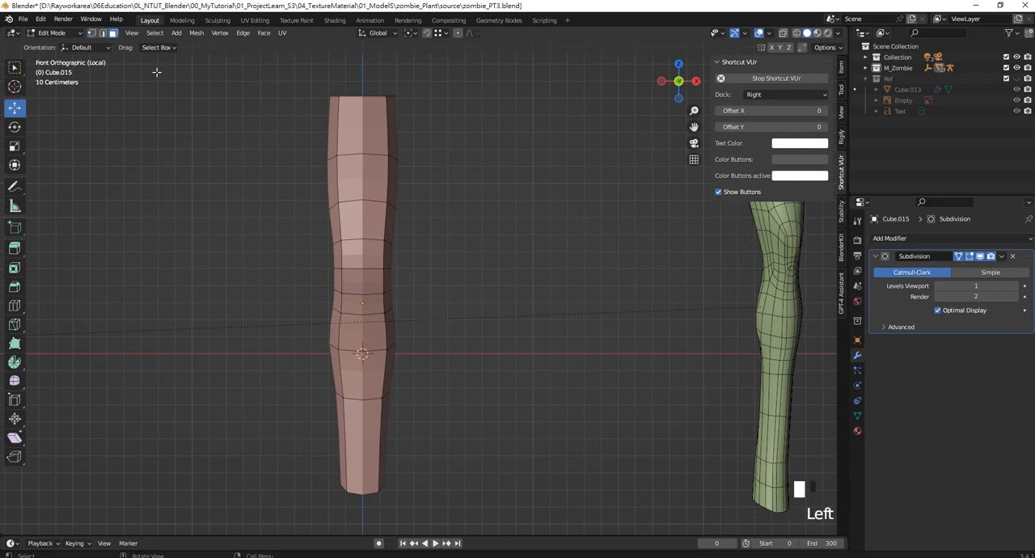
click(359, 255)
shift+click(360, 271)
click(487, 245)
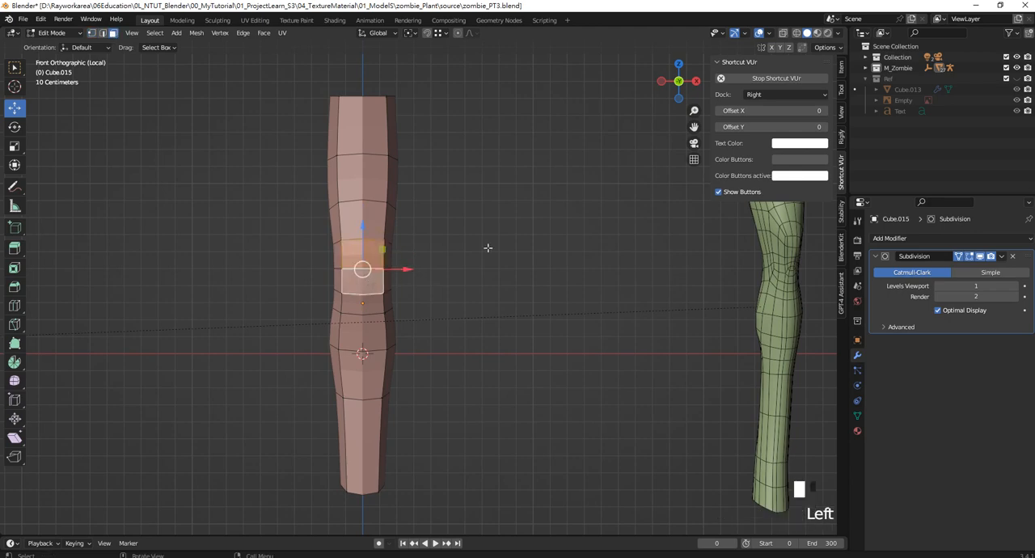
key(ctrl+r)
click(363, 174)
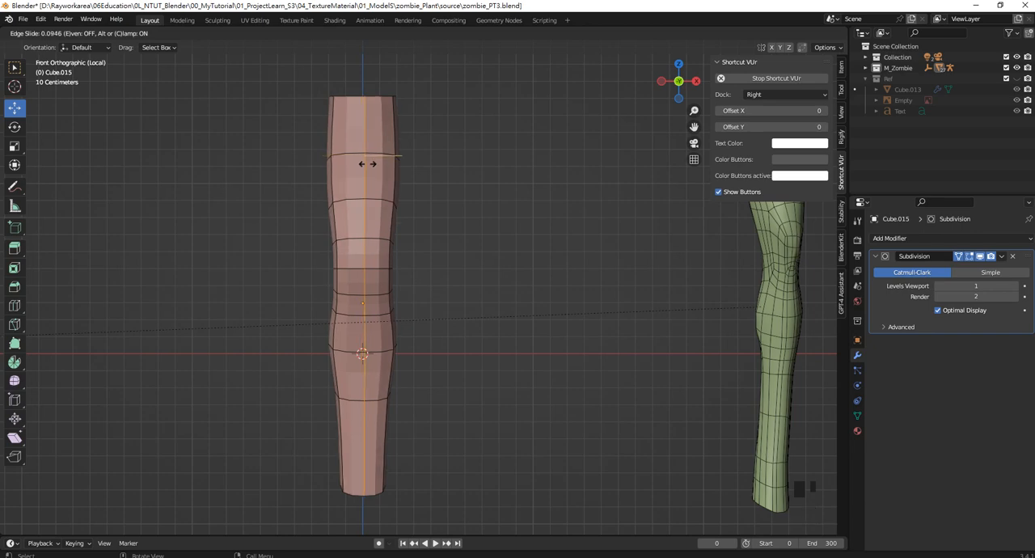
right_click(370, 167)
key(ctrl+z)
Add three evenly spaced vertical loop cuts down the leg's front, then scale them to 0.625 along X
key(ctrl+r)
scroll(360, 186, up, 1)
scroll(360, 186, up, 1)
click(360, 186)
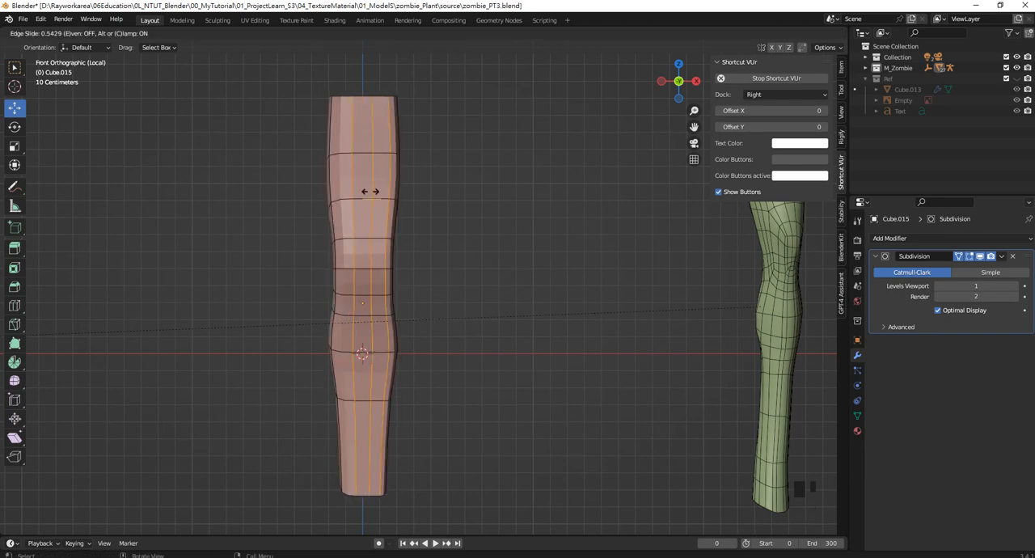
right_click(363, 189)
key(s)
key(x)
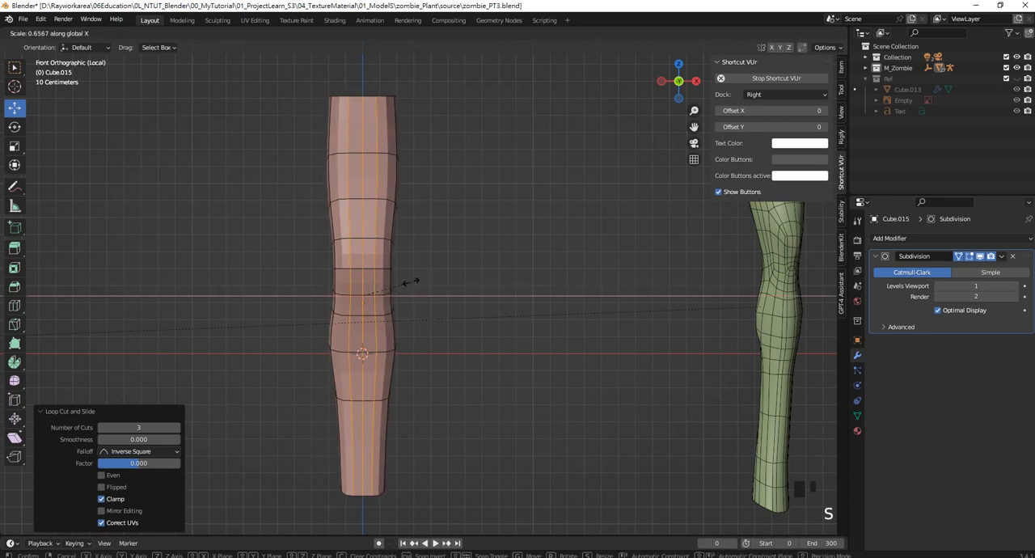
click(409, 281)
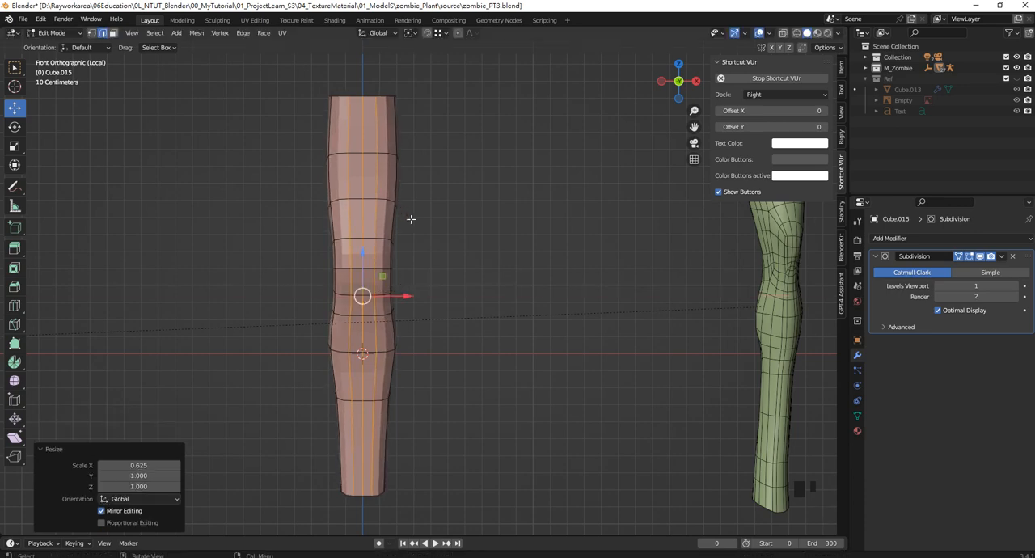
Add three evenly spaced vertical loop cuts down the back of the leg without sliding them
key(KP_7)
scroll(374, 218, up, 4)
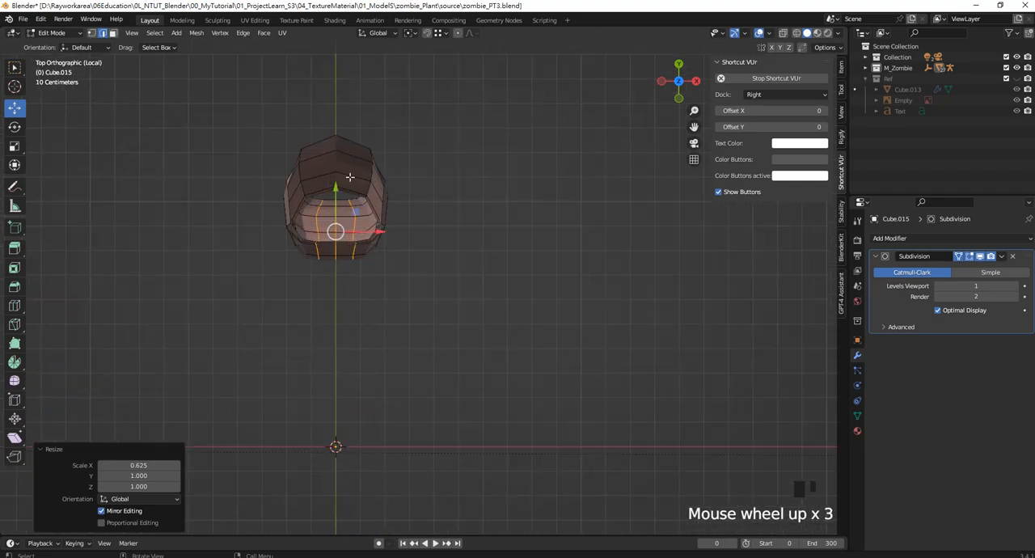
scroll(375, 218, up, 2)
middle_drag(374, 219, 445, 295)
scroll(465, 255, down, 2)
middle_drag(453, 235, 468, 171)
shift+middle_drag(468, 171, 470, 243)
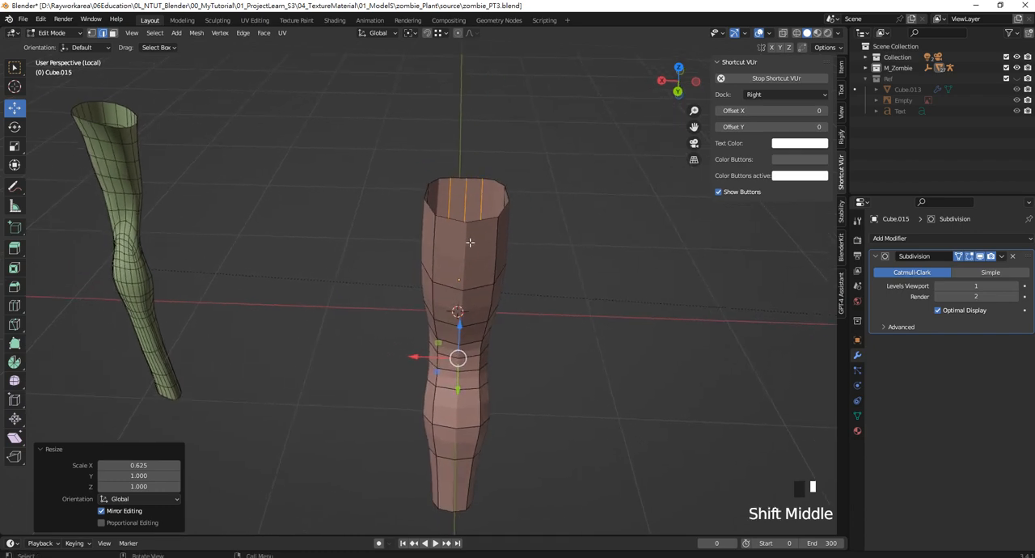
key(ctrl+r)
scroll(467, 242, up, 2)
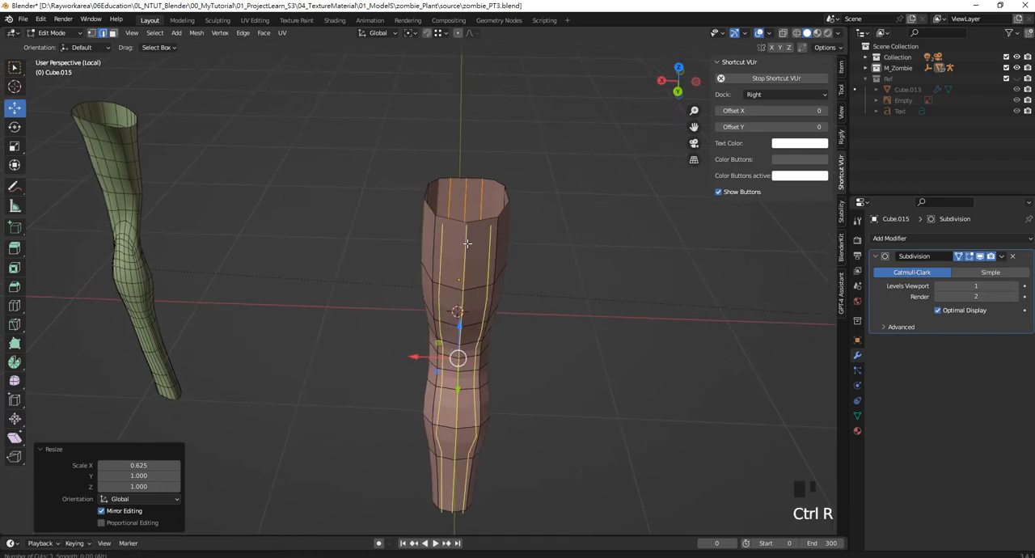
click(467, 243)
right_click(466, 241)
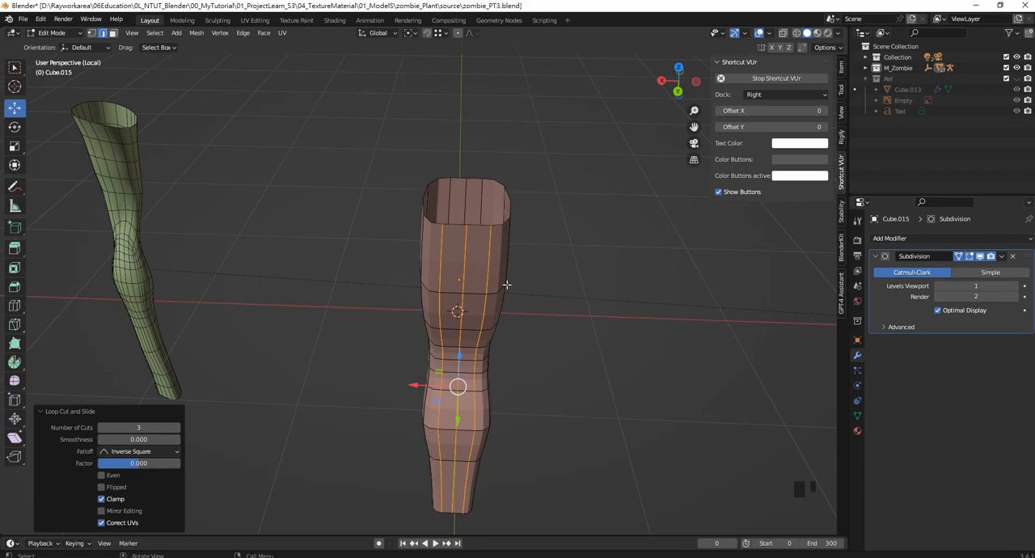
Scale the three back loops to 0.633 along X
key(s)
key(x)
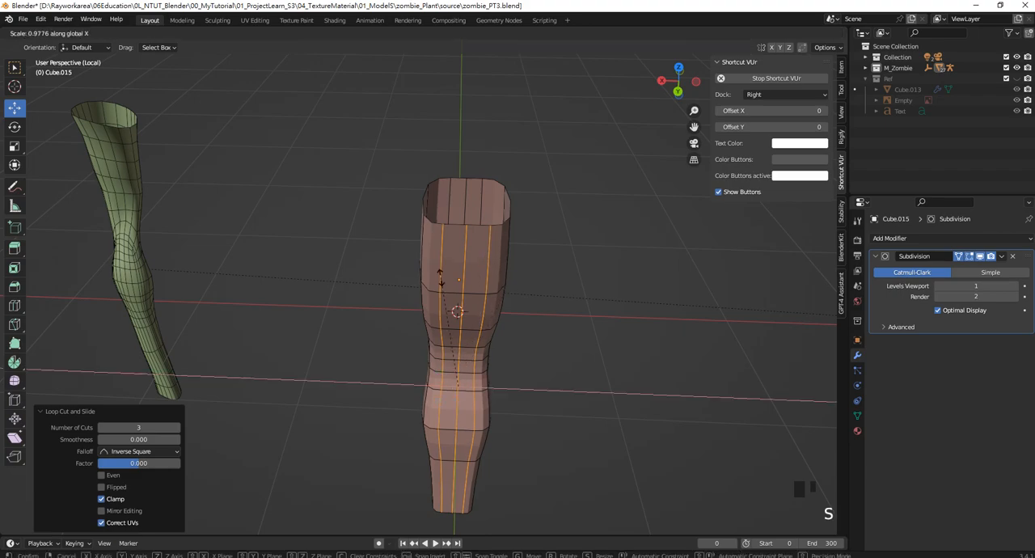
click(483, 318)
middle_drag(483, 317, 550, 289)
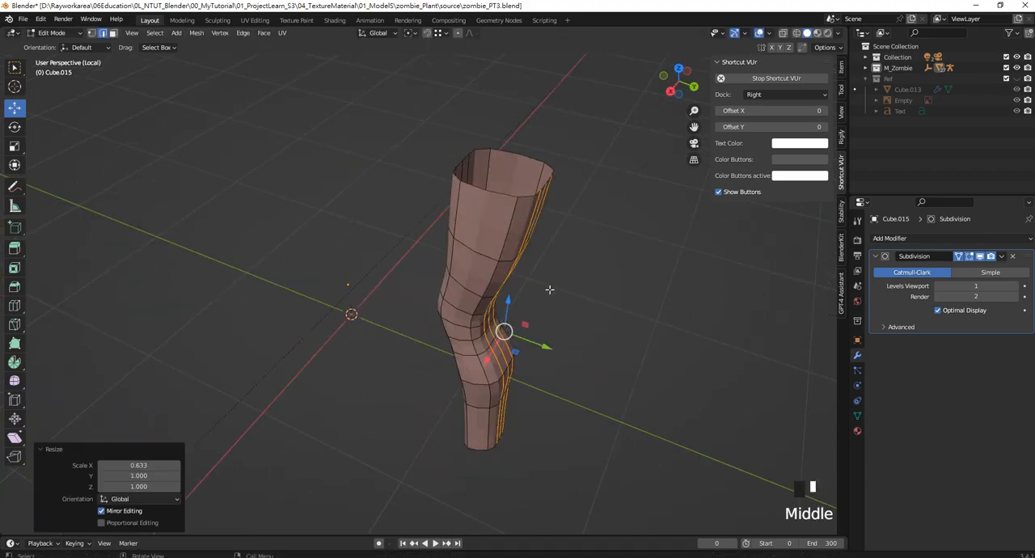
In a wireframe top view, select the central front and back vertices and scale them to 1.079 along Y
key(KP_7)
scroll(474, 308, up, 3)
key(z)
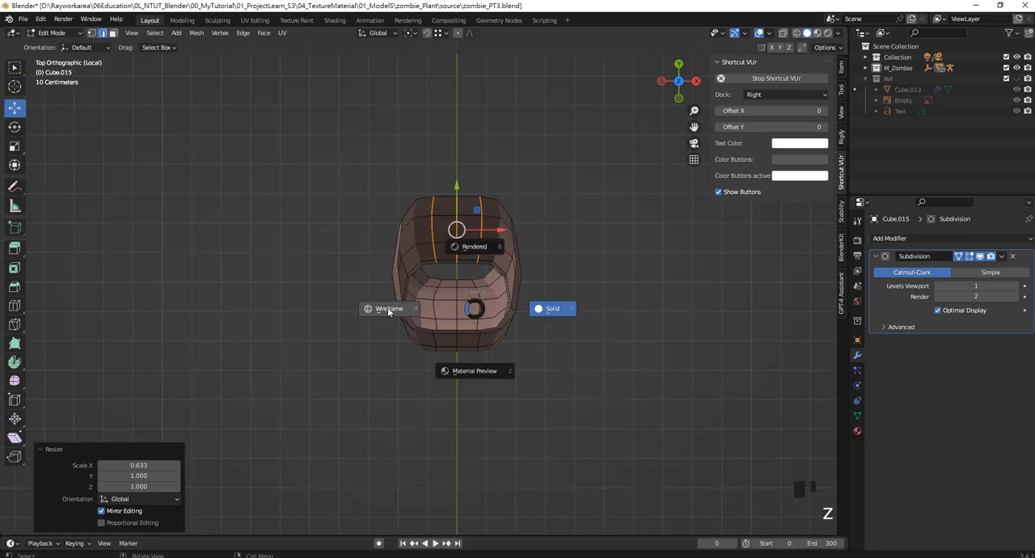
click(389, 310)
click(92, 32)
drag(444, 145, 469, 407)
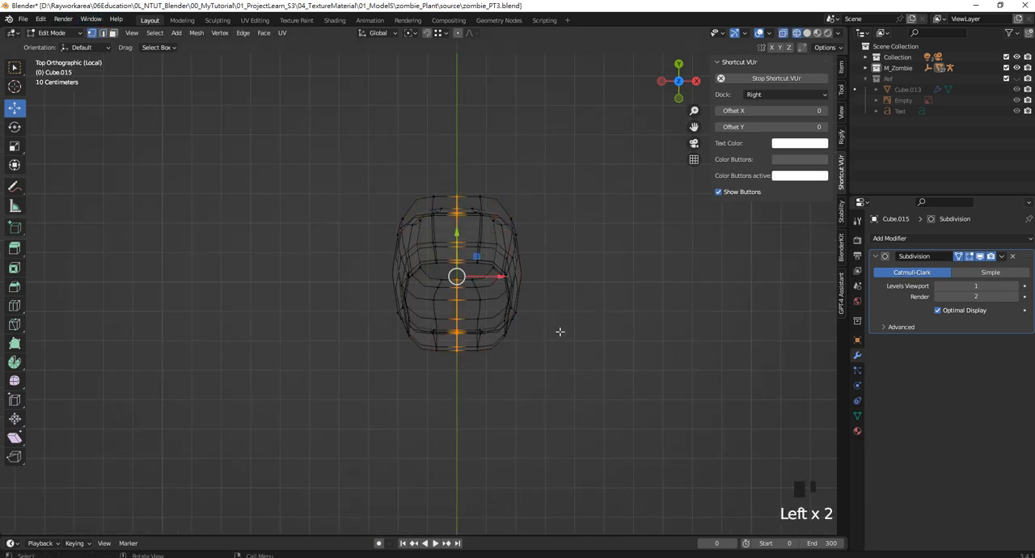
shift+middle_drag(559, 331, 585, 353)
key(s)
key(y)
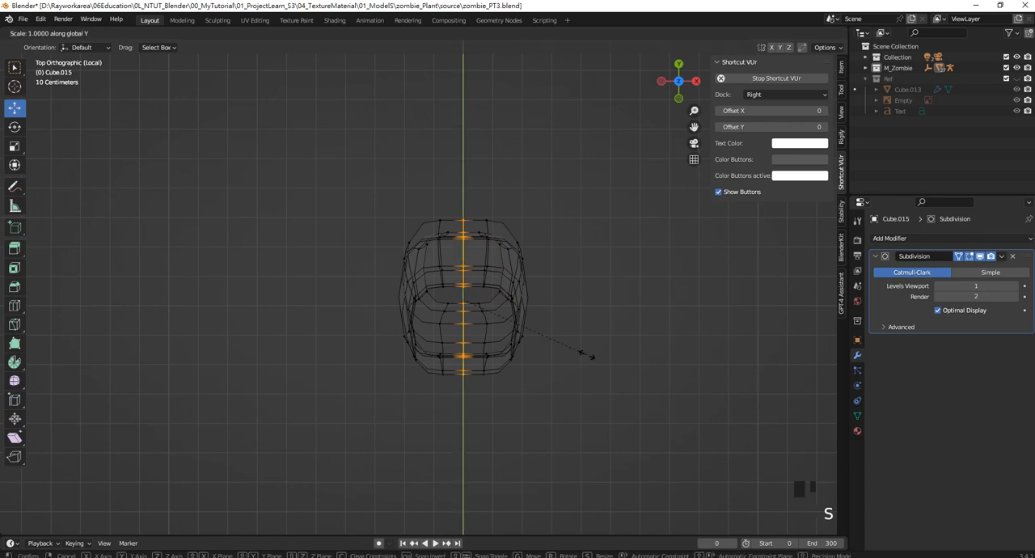
click(561, 404)
Enable proportional editing and scale the central vertices to 1.066 along Y with a falloff size of about 0.218
click(458, 33)
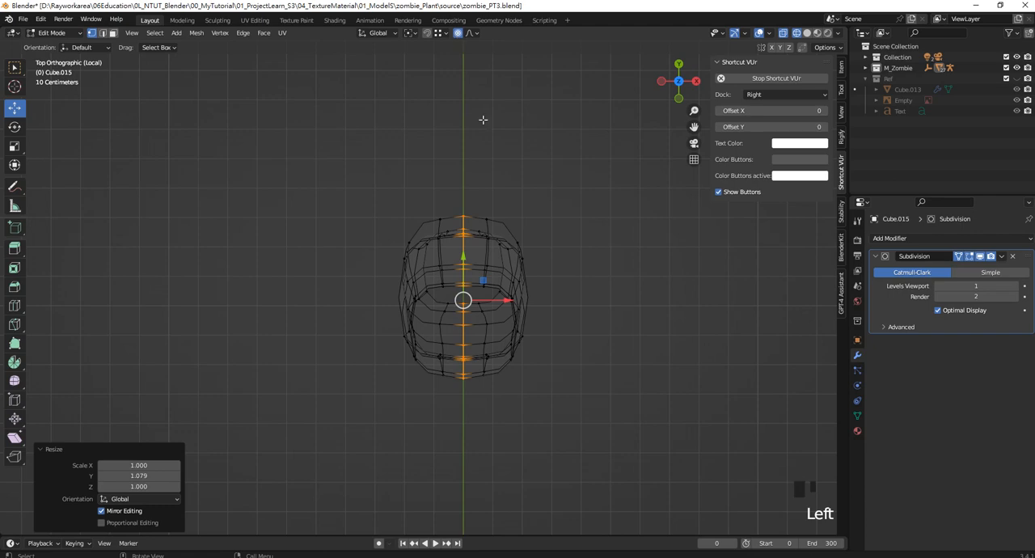
key(s)
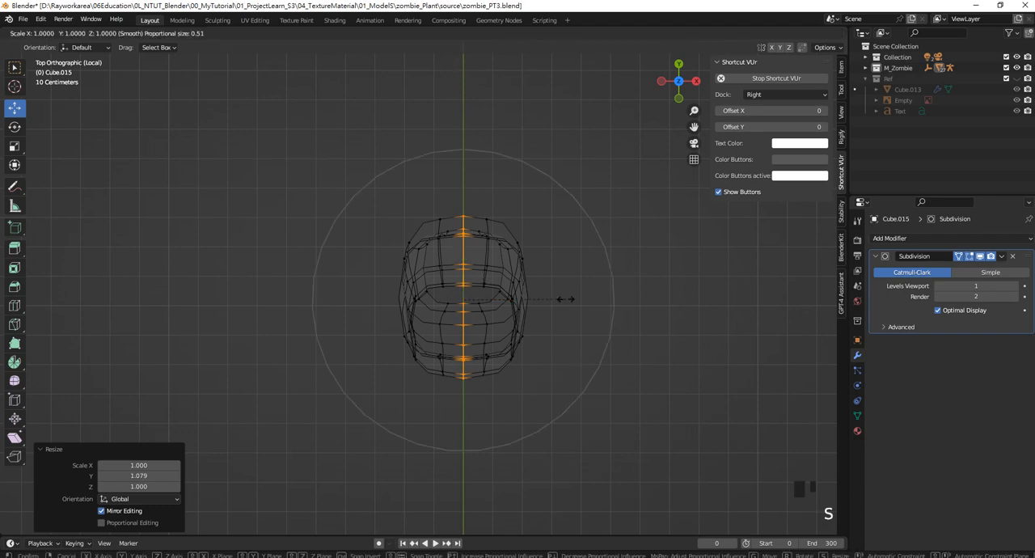
key(y)
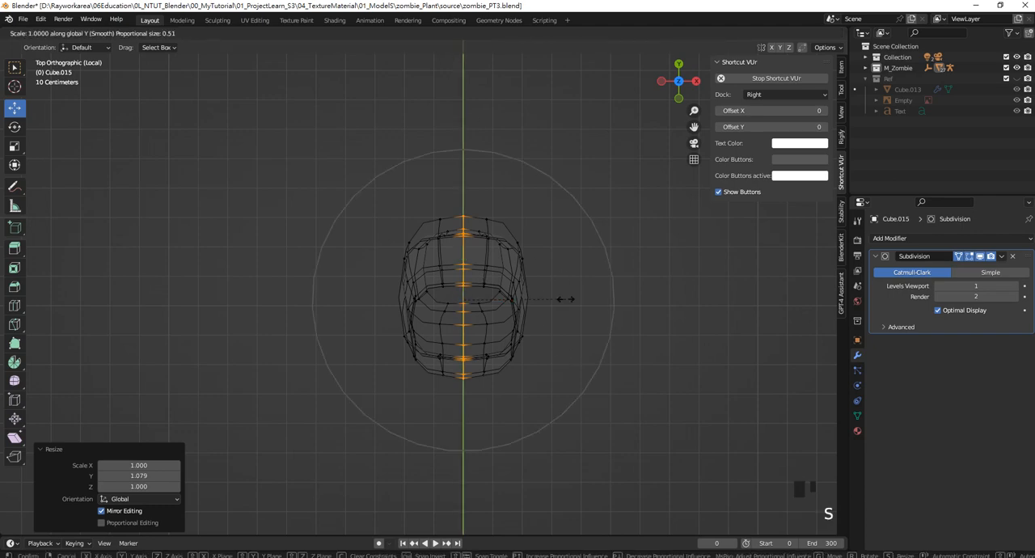
scroll(570, 283, up, 2)
scroll(568, 284, up, 5)
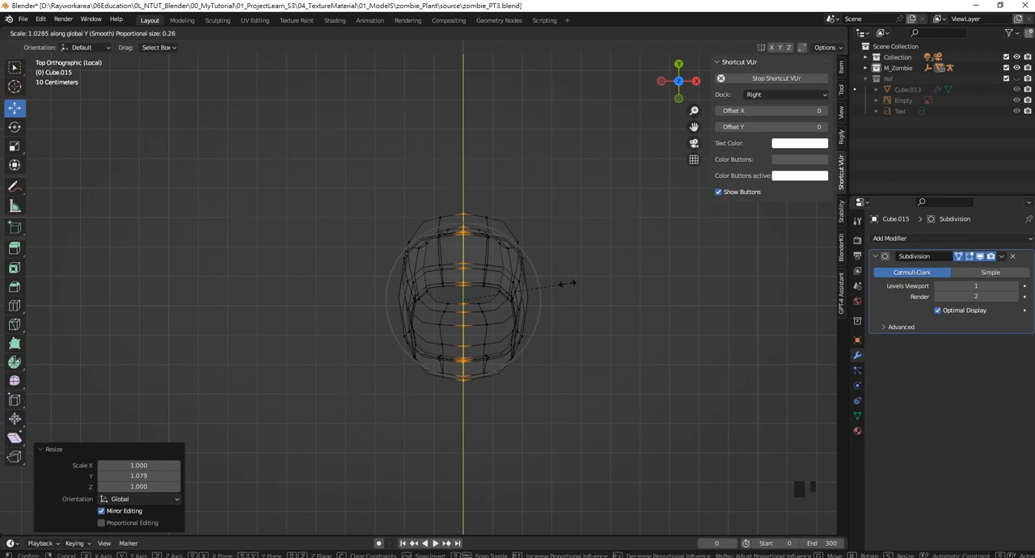
scroll(568, 283, up, 2)
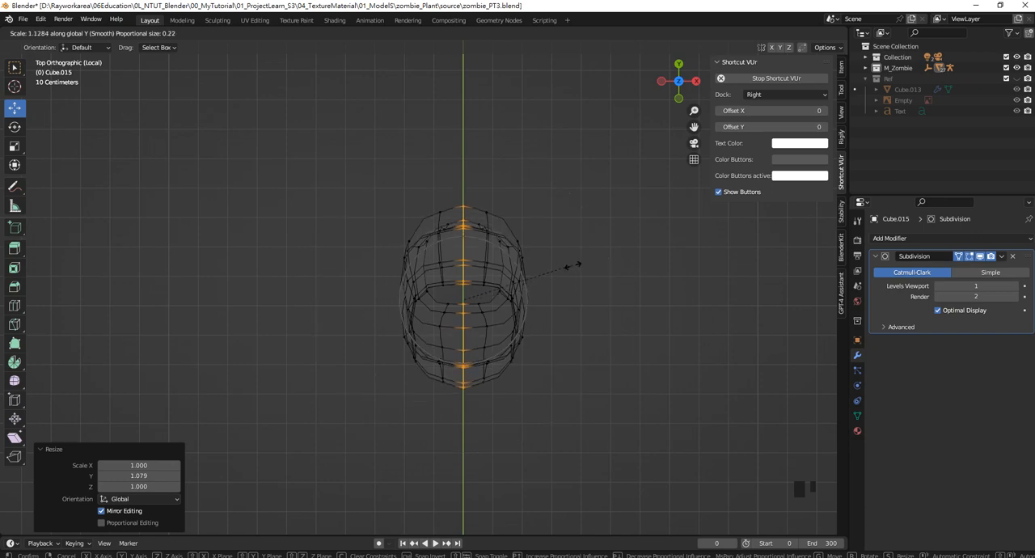
click(569, 274)
Show the leg in front view with solid shading
middle_drag(528, 355, 529, 291)
middle_drag(530, 302, 538, 328)
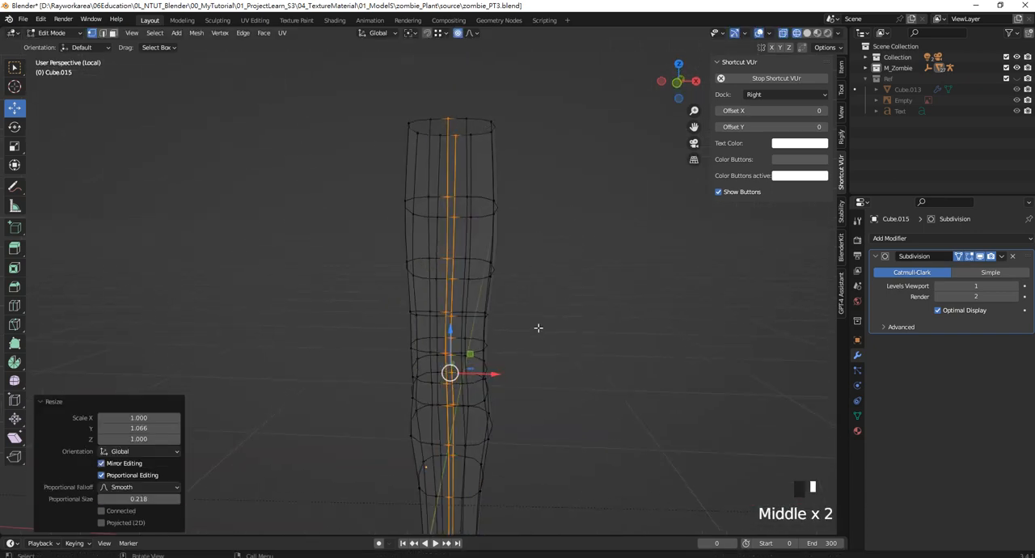
key(KP_1)
key(z)
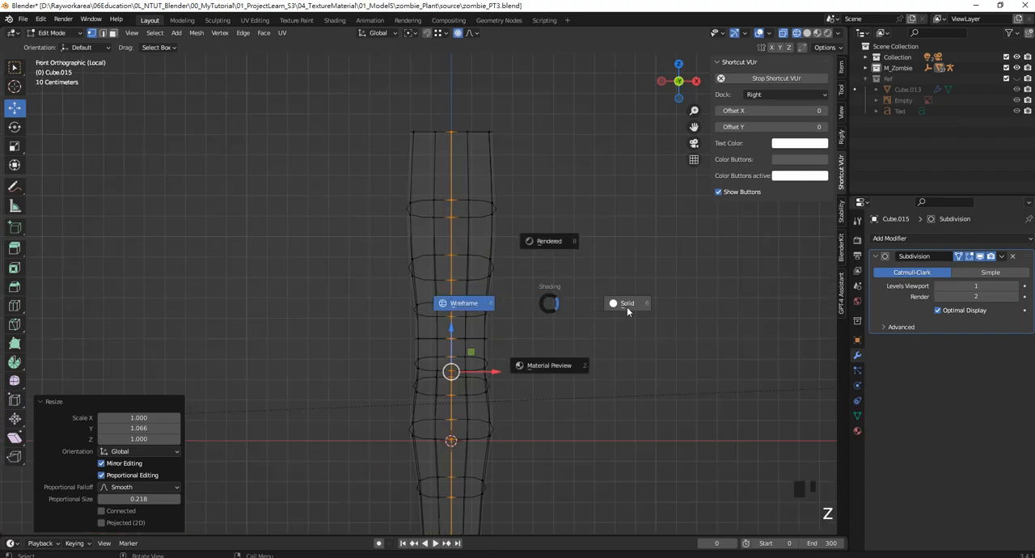
click(629, 300)
scroll(478, 270, down, 5)
scroll(527, 318, up, 4)
Select the visible front vertices around the knee and scale them to 0.748 along X with proportional editing
shift+middle_drag(527, 318, 466, 284)
drag(335, 253, 483, 343)
shift+middle_drag(522, 314, 446, 310)
key(s)
key(x)
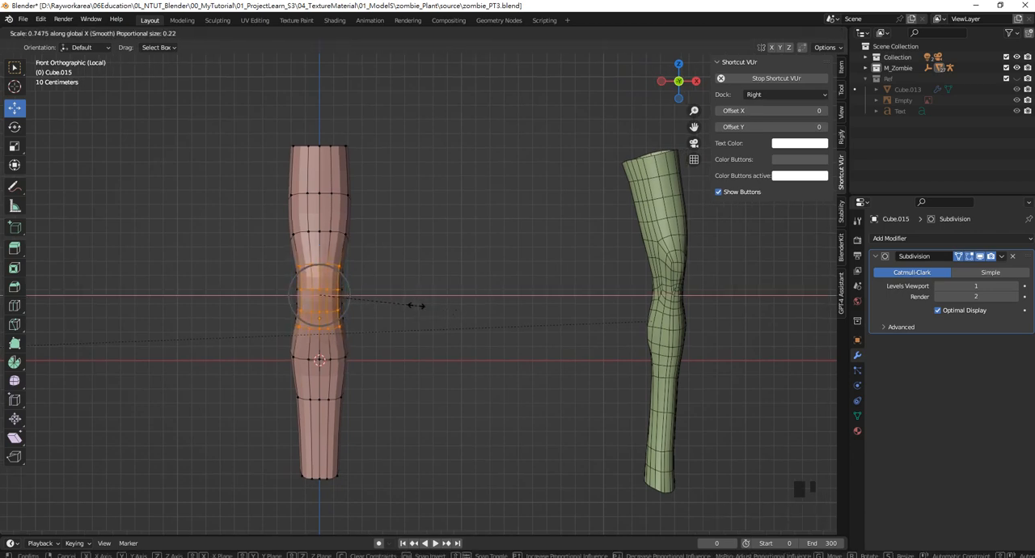
click(416, 305)
middle_drag(416, 304, 454, 309)
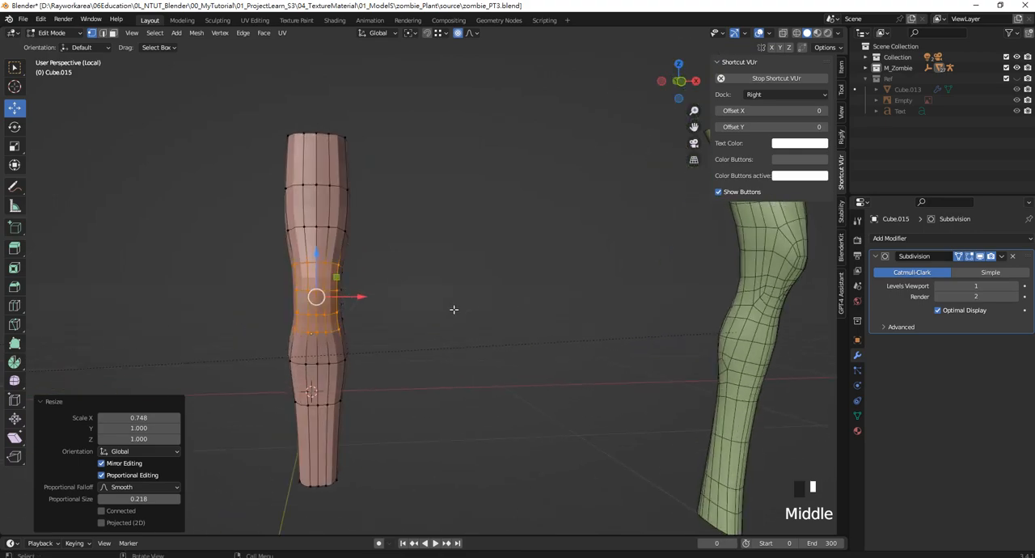
key(KP_1)
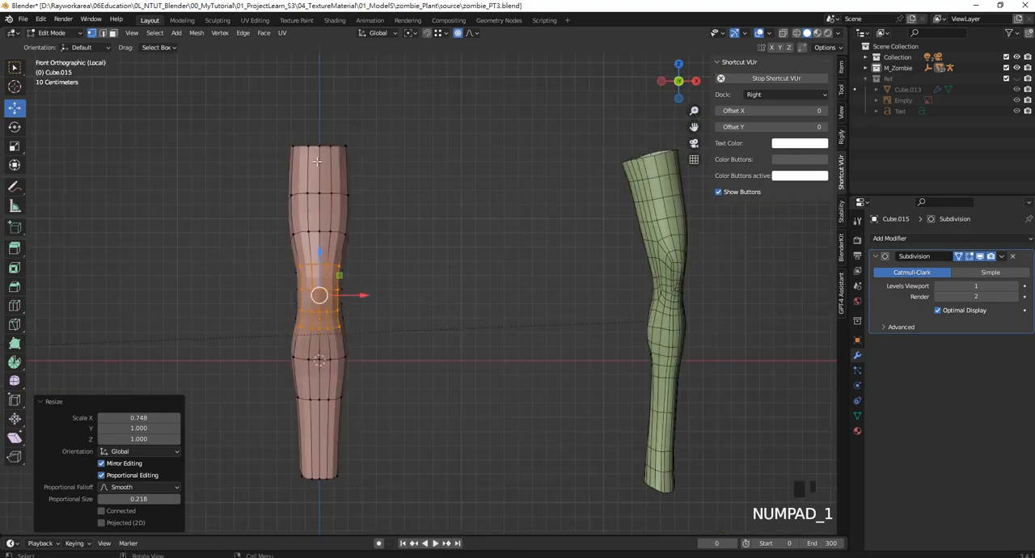
Switch to wireframe, select the entire leg and narrow it to about 0.845 along X
key(z)
mouse_move(253, 106)
mouse_down()
mouse_move(423, 460)
mouse_move(431, 520)
mouse_up()
shift+middle_drag(442, 358, 425, 368)
key(s)
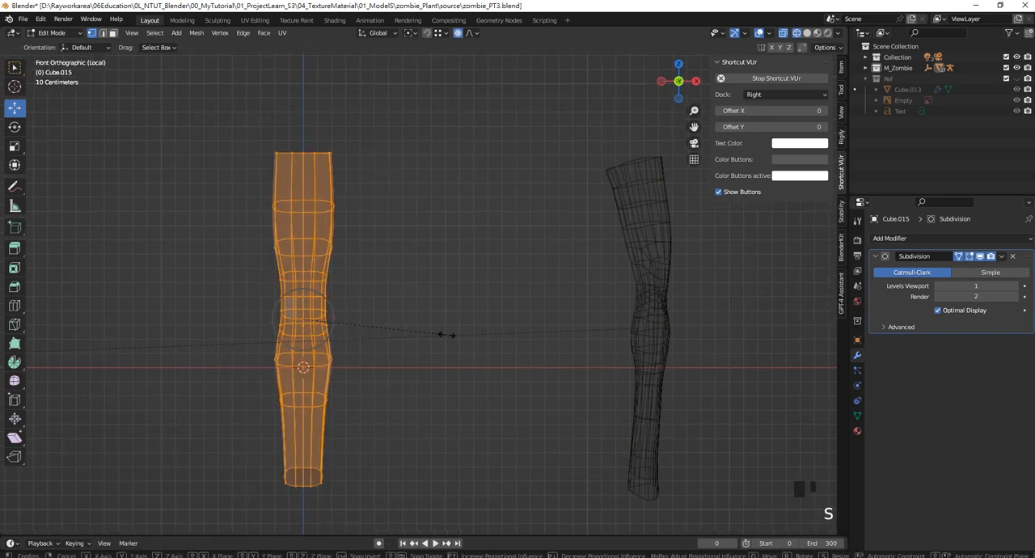
key(x)
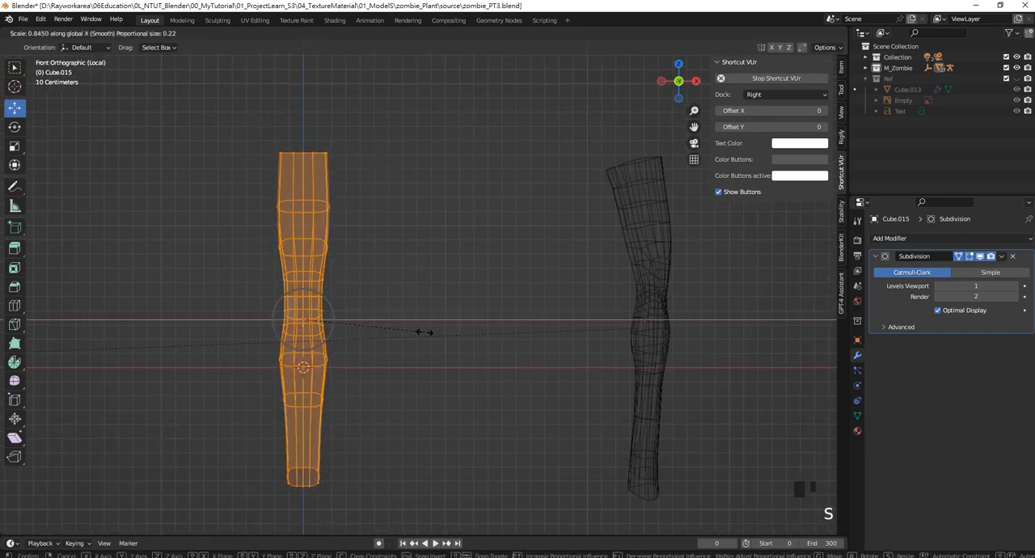
click(422, 336)
Raise the lower calf loop slightly along Z and scale it to 0.982 along X
drag(235, 384, 438, 450)
mouse_move(303, 349)
mouse_down()
mouse_move(303, 361)
mouse_move(304, 344)
mouse_up()
drag(359, 412, 257, 382)
key(s)
key(x)
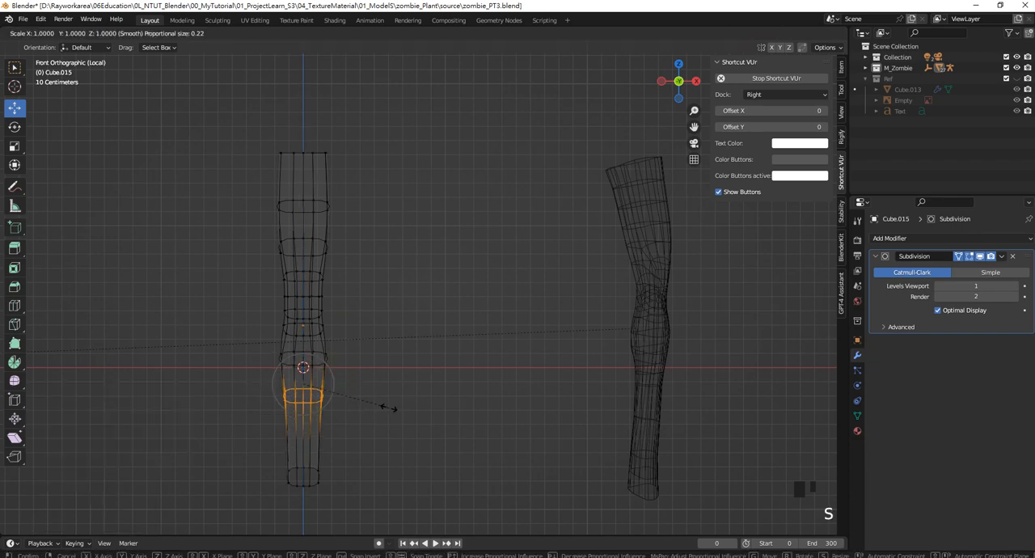
click(388, 404)
shift+middle_drag(388, 404, 346, 407)
Add one horizontal loop cut across the lower shin with a slide factor of about 0.102 and scale it inward
key(ctrl+r)
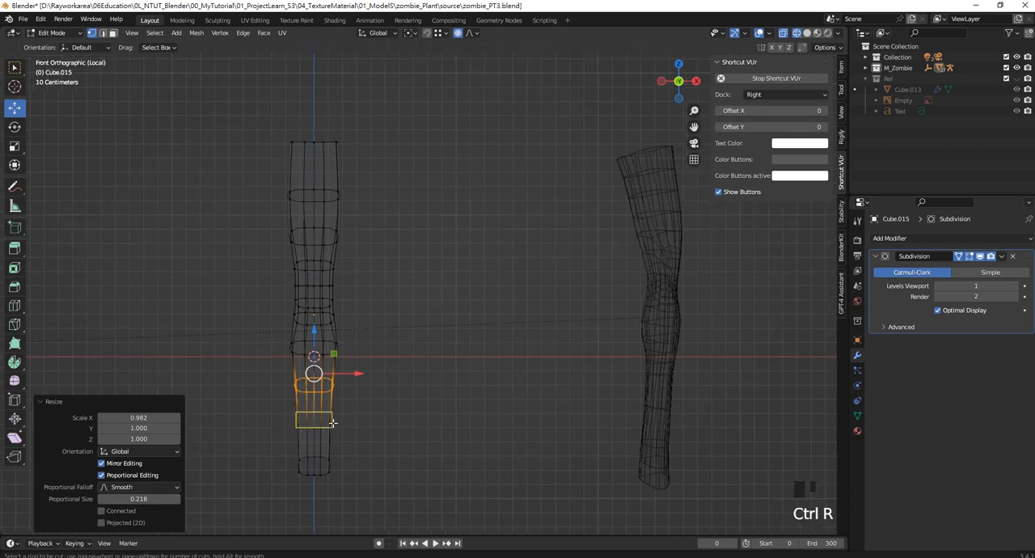
click(348, 422)
click(377, 447)
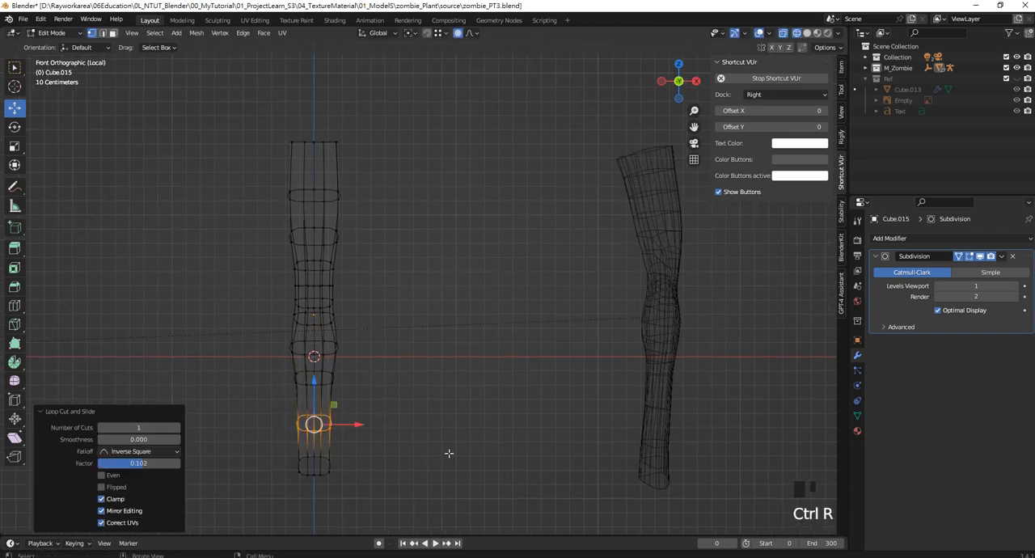
key(s)
click(419, 434)
Select the vertices on the calf's +X side and move them about 0.0076 m outward along X
shift+middle_drag(381, 338, 407, 364)
drag(401, 391, 346, 312)
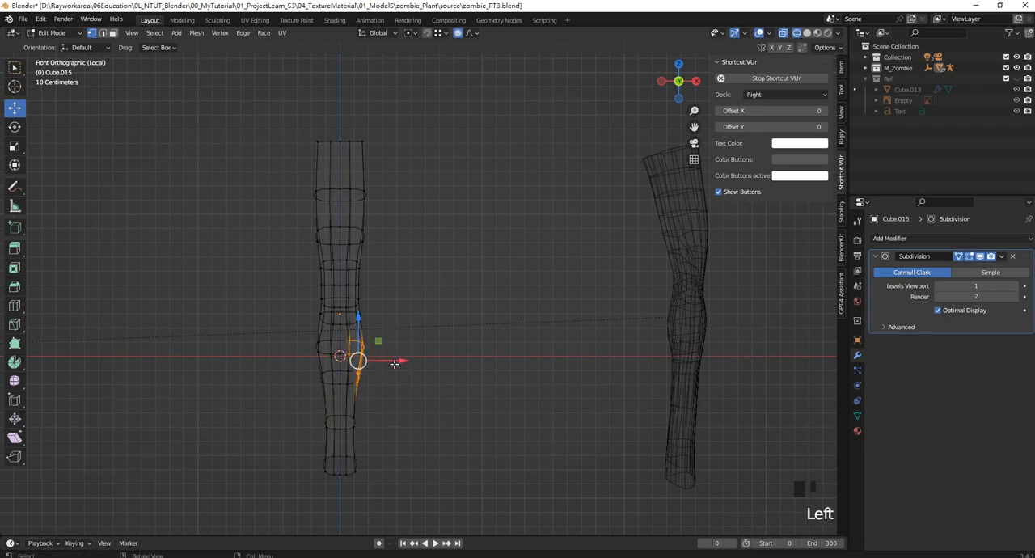
drag(402, 359, 408, 360)
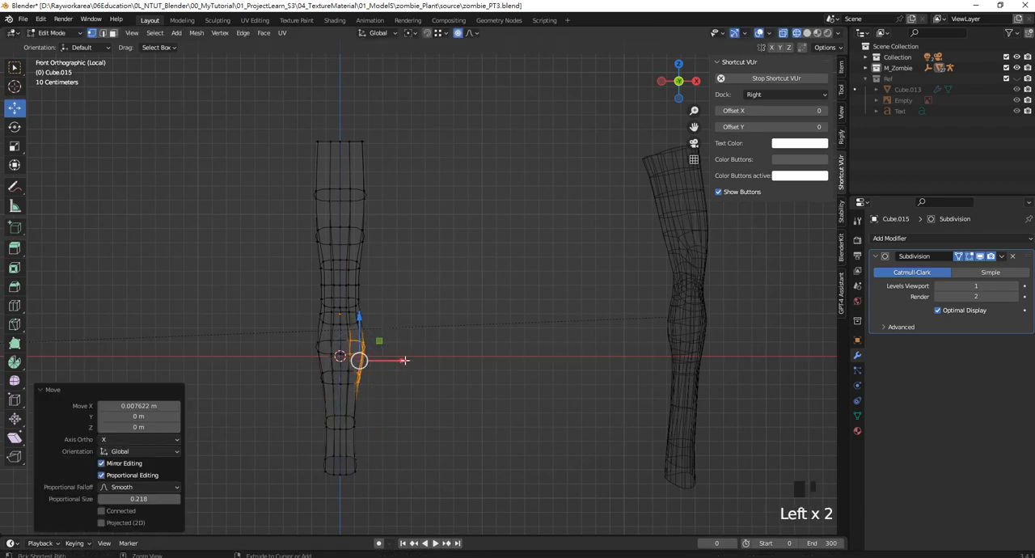
Return the leg to solid shading and switch to face selection for the knee
shift+middle_drag(414, 313, 423, 318)
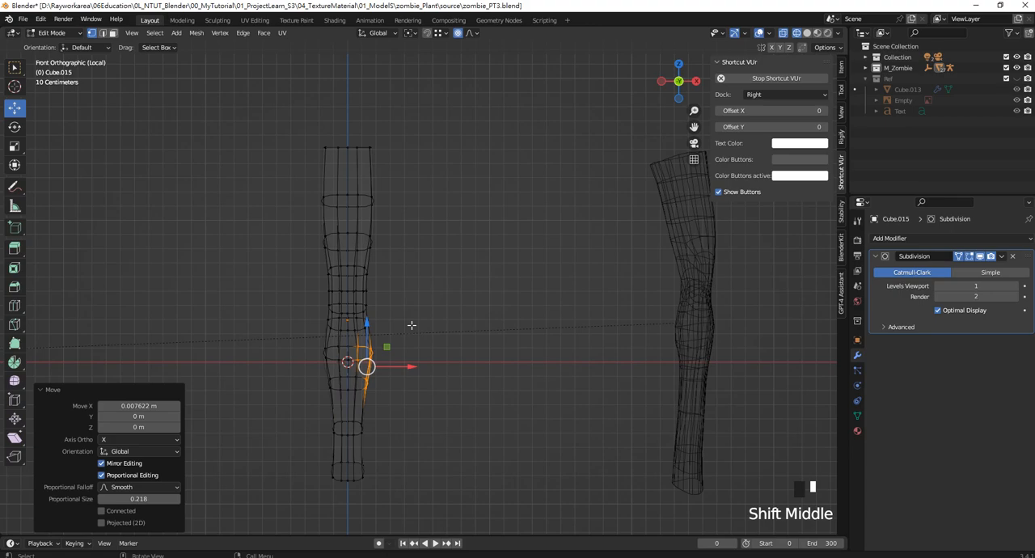
scroll(412, 324, up, 2)
shift+middle_drag(350, 301, 355, 276)
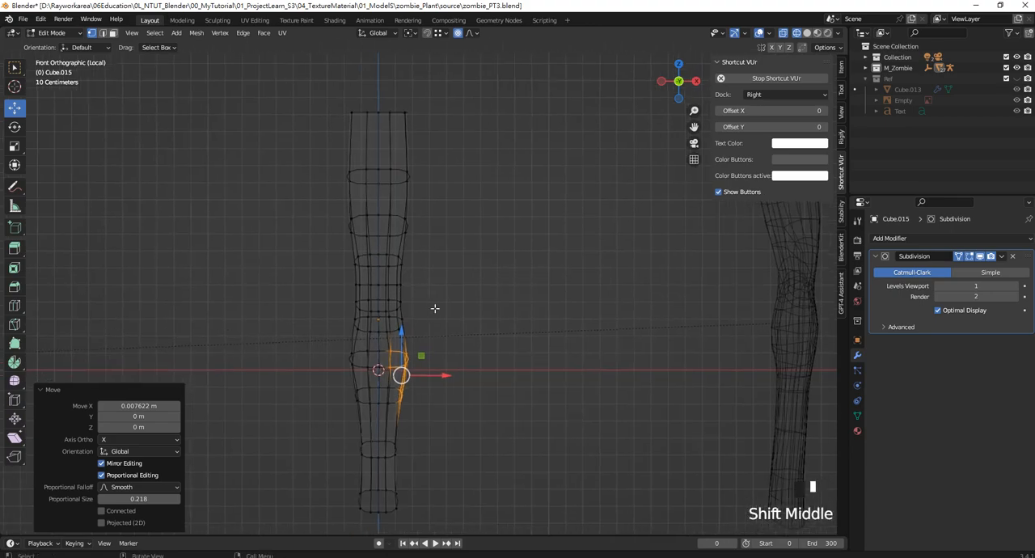
key(z)
scroll(364, 283, up, 2)
scroll(310, 251, down, 1)
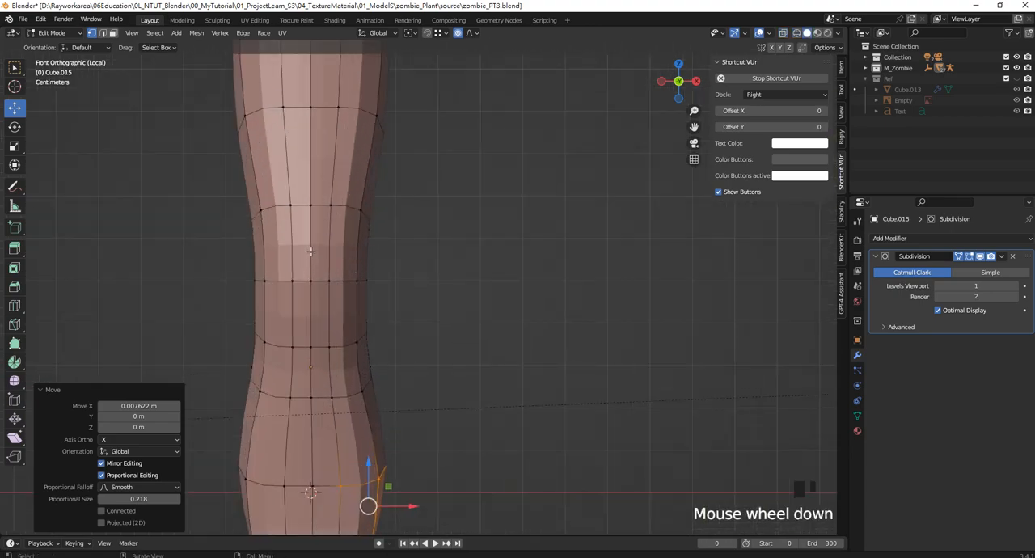
click(113, 32)
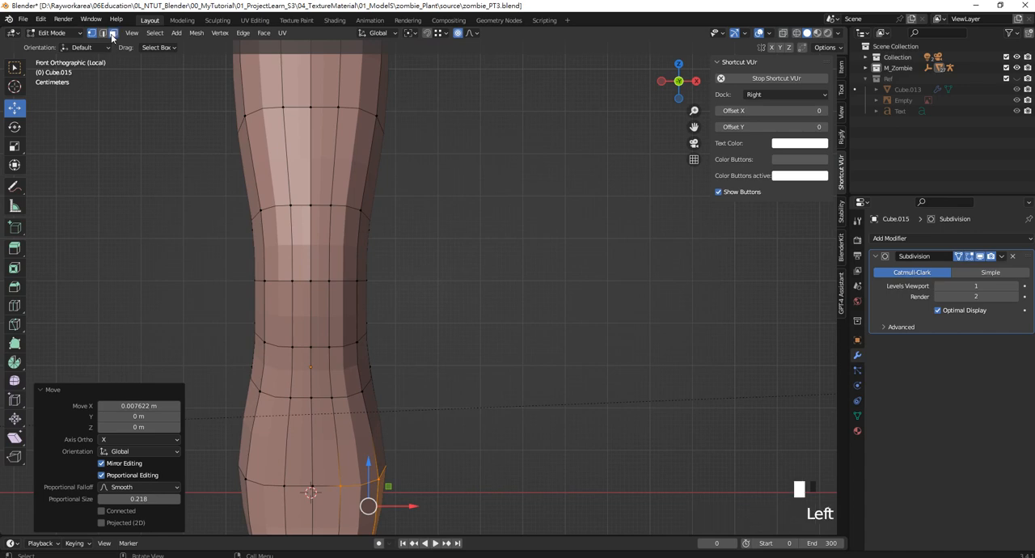
Select the three rows of four faces on the knee's front and extrude them in place, scaled to 0.854
click(301, 243)
shift+click(322, 257)
shift+click(321, 314)
shift+click(300, 311)
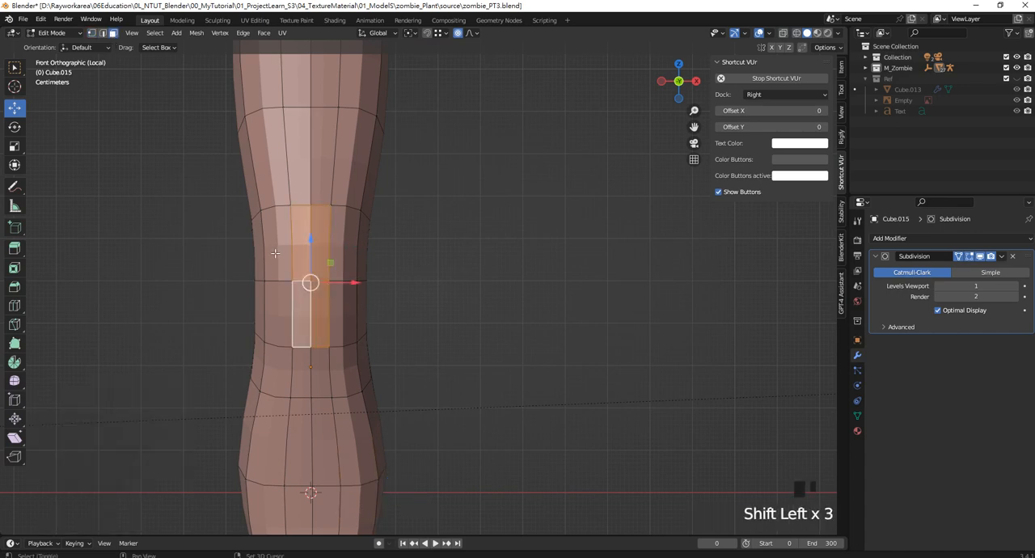
shift+click(275, 254)
shift+click(344, 239)
shift+click(293, 303)
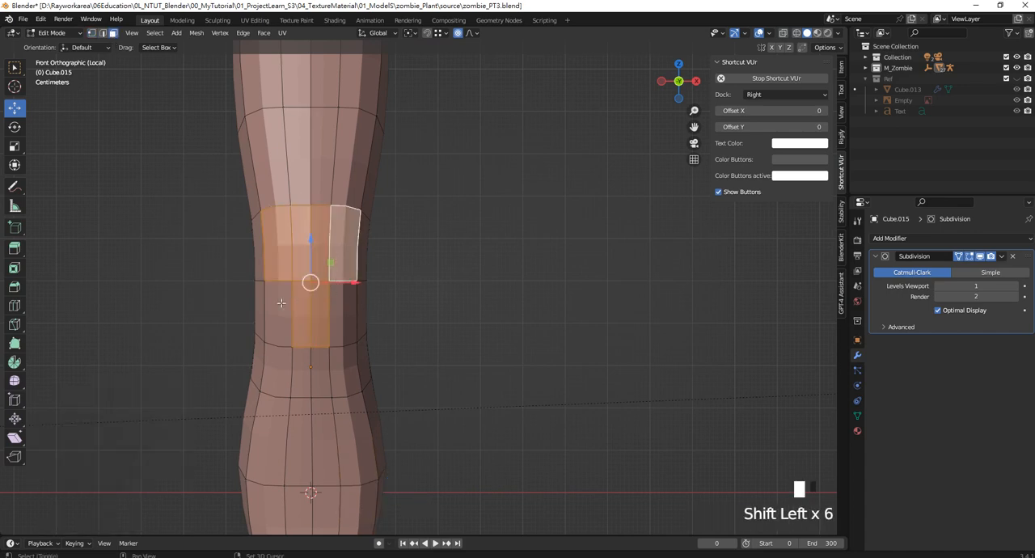
shift+click(340, 317)
scroll(323, 328, down, 4)
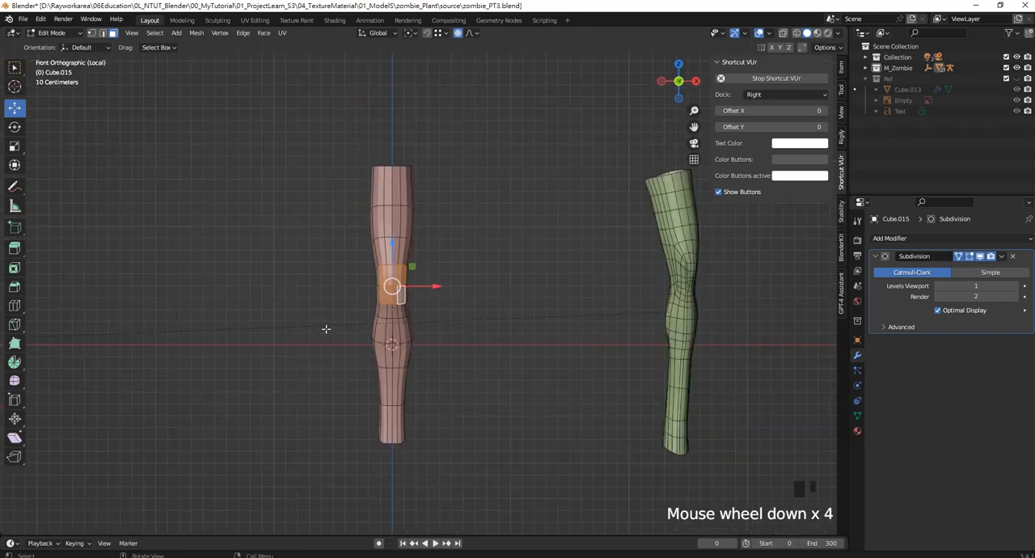
scroll(326, 328, up, 9)
shift+click(245, 405)
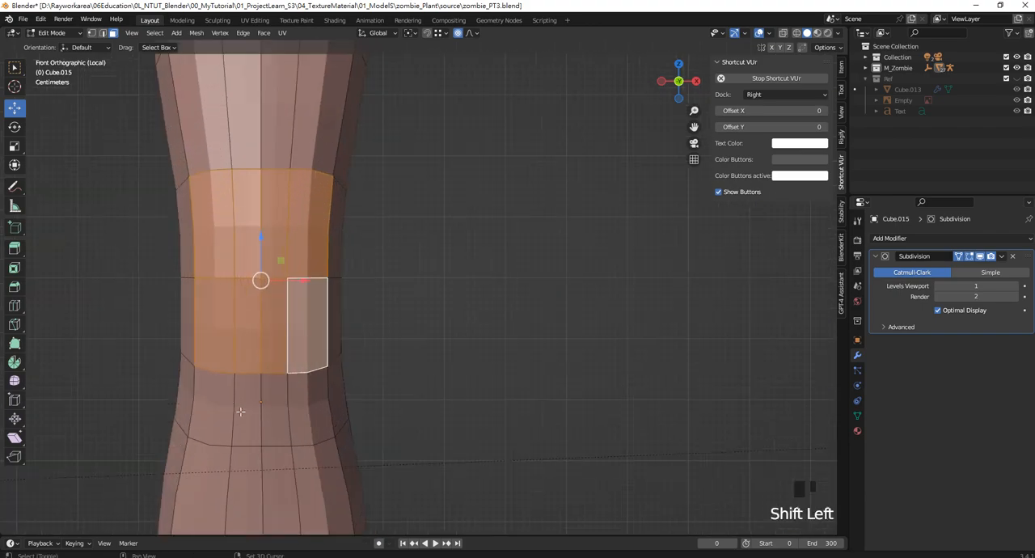
shift+click(219, 403)
shift+click(219, 402)
shift+click(276, 425)
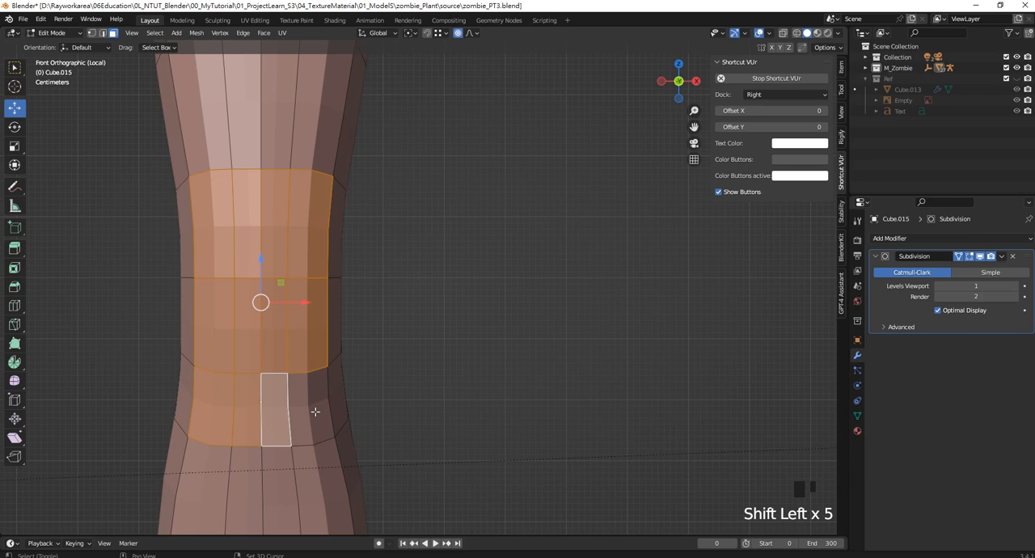
shift+click(315, 411)
scroll(363, 344, down, 1)
shift+middle_drag(397, 338, 474, 349)
key(e)
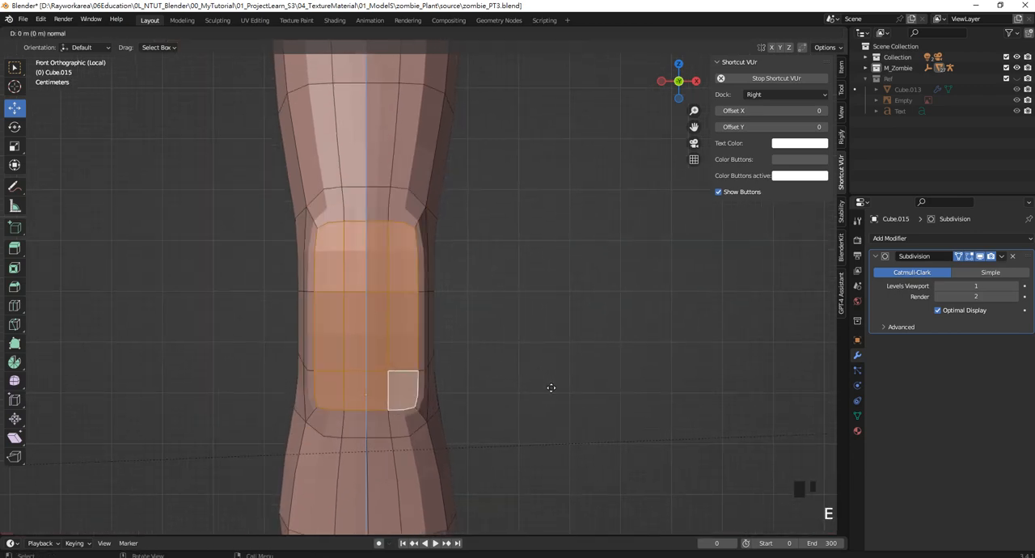
key(s)
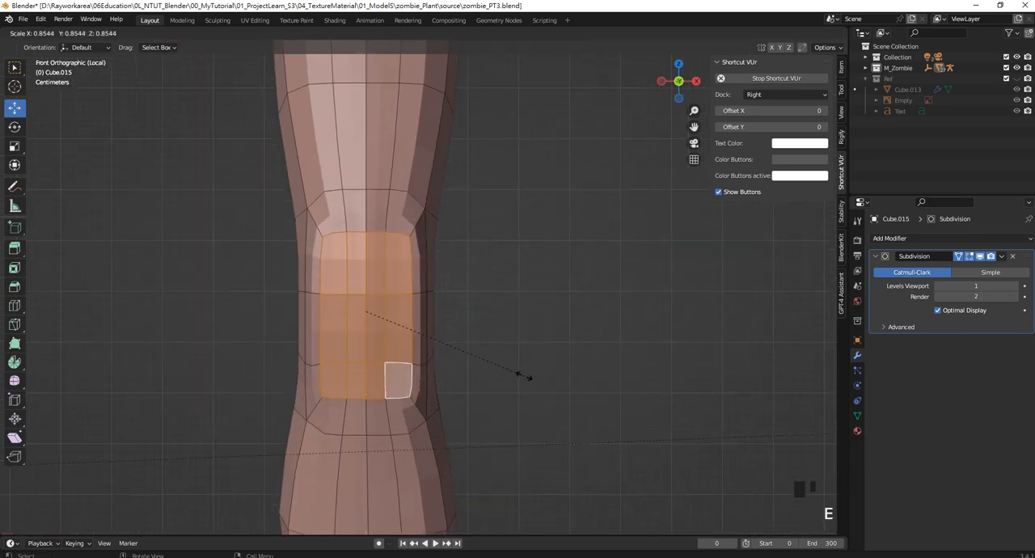
click(526, 375)
Extrude the knee faces again, scale them inward, and move them about 0.0388 m along −Y with proportional editing off
key(s)
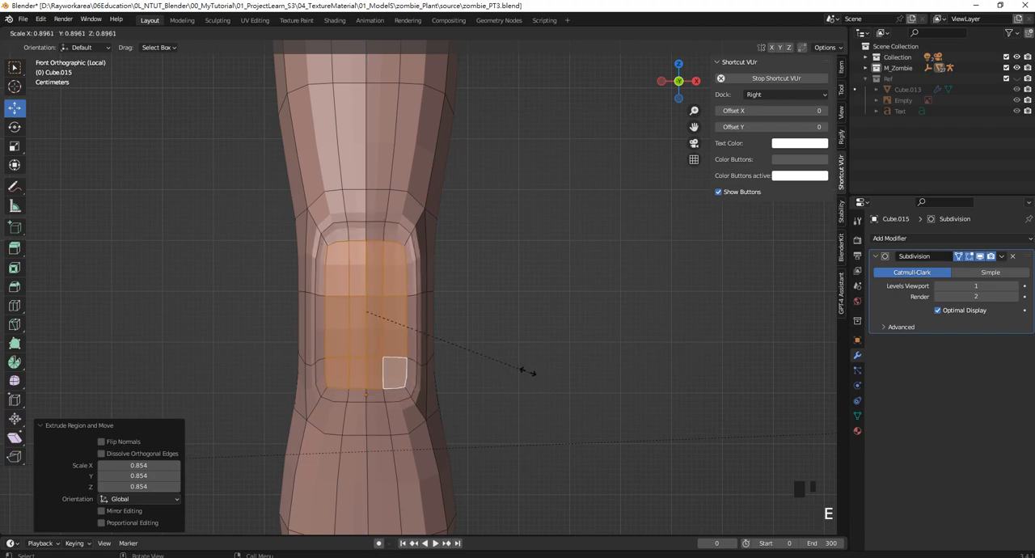
click(490, 352)
scroll(489, 350, down, 1)
middle_drag(489, 350, 445, 334)
drag(435, 313, 418, 315)
key(ctrl+z)
middle_drag(377, 324, 479, 279)
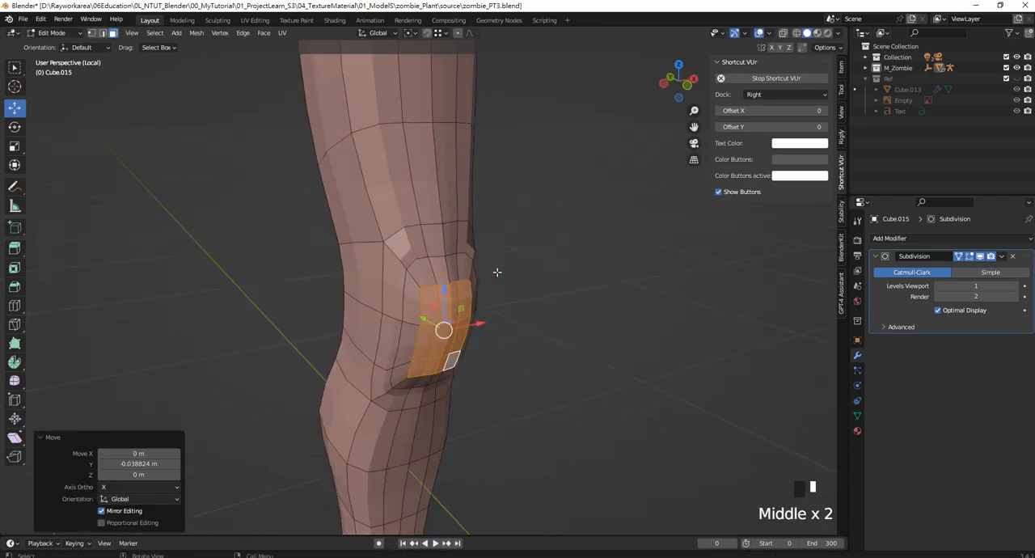
click(479, 279)
scroll(415, 269, up, 2)
Select the edge loop around the kneecap and scale it to 0.692 along X
alt+shift+click(417, 266)
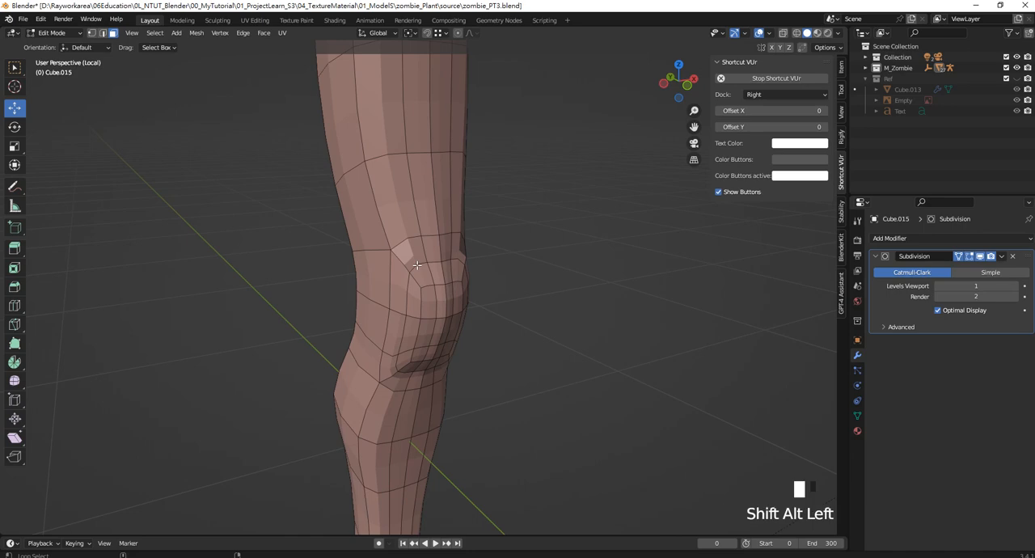
click(573, 280)
alt+shift+click(408, 254)
scroll(379, 303, up, 1)
middle_drag(380, 303, 446, 354)
scroll(474, 310, up, 1)
scroll(474, 310, down, 1)
key(KP_1)
scroll(444, 318, up, 7)
scroll(444, 318, down, 2)
shift+middle_drag(484, 308, 461, 302)
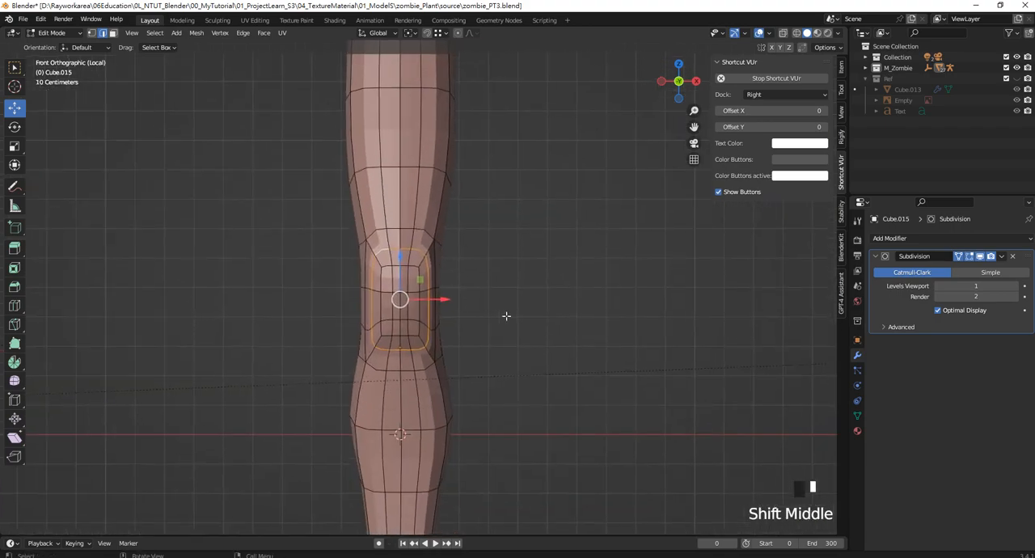
key(s)
key(x)
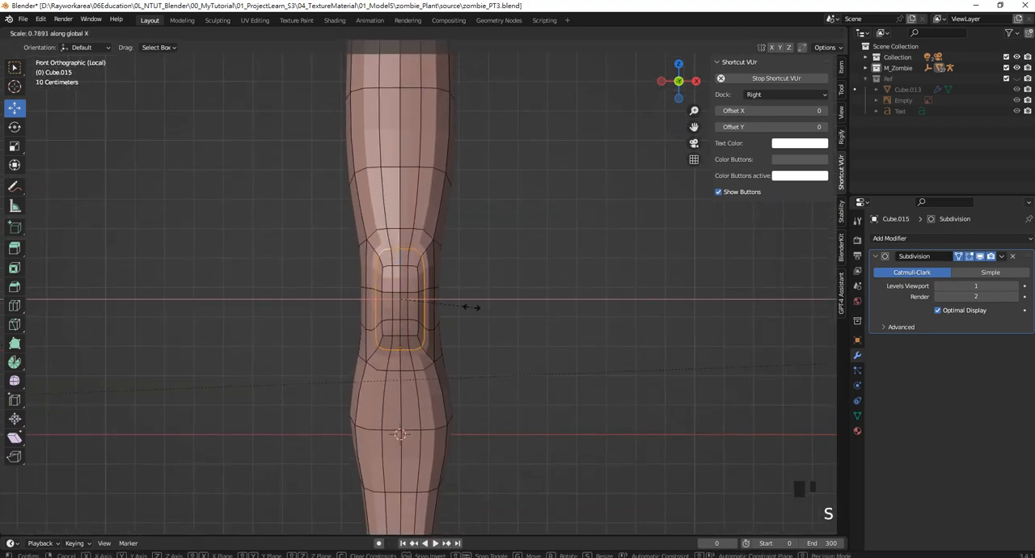
click(461, 305)
scroll(381, 305, up, 3)
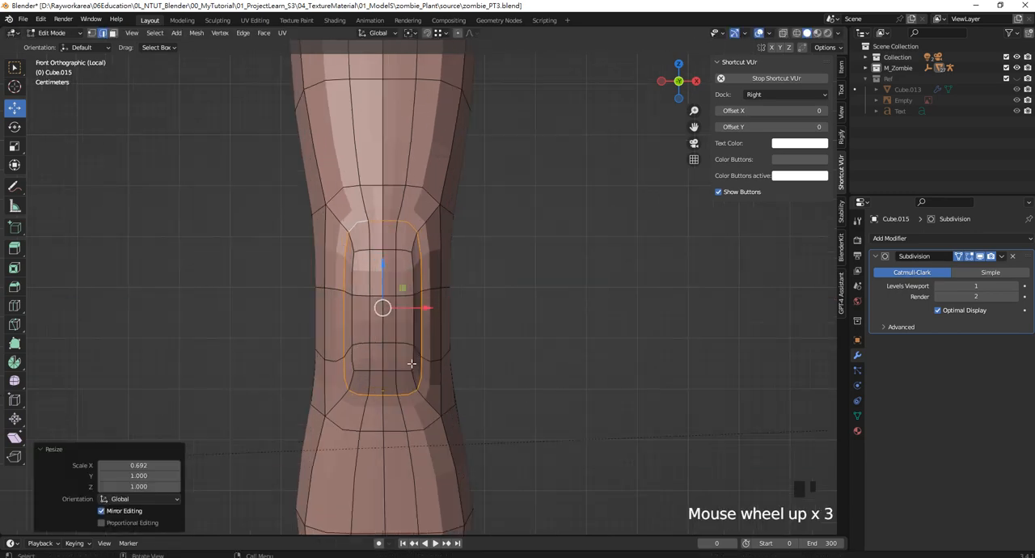
Select the middle edges at the kneecap's lower rim and lower them along Z to round the outline
shift+middle_drag(381, 304, 397, 224)
click(407, 318)
shift+click(411, 306)
click(405, 314)
shift+click(392, 314)
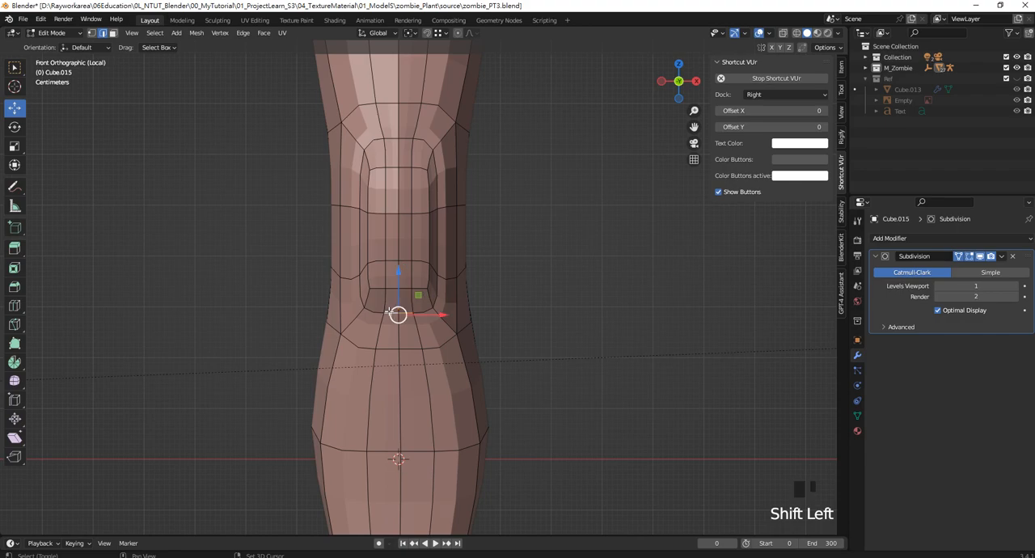
drag(399, 283, 399, 315)
shift+middle_drag(397, 235, 406, 351)
Raise the kneecap's upper middle edges along Z, and the middle edges of the loop above by about 0.065 m
click(406, 260)
shift+click(417, 256)
drag(408, 226, 408, 164)
click(399, 212)
shift+click(423, 209)
scroll(458, 304, down, 1)
scroll(457, 304, up, 3)
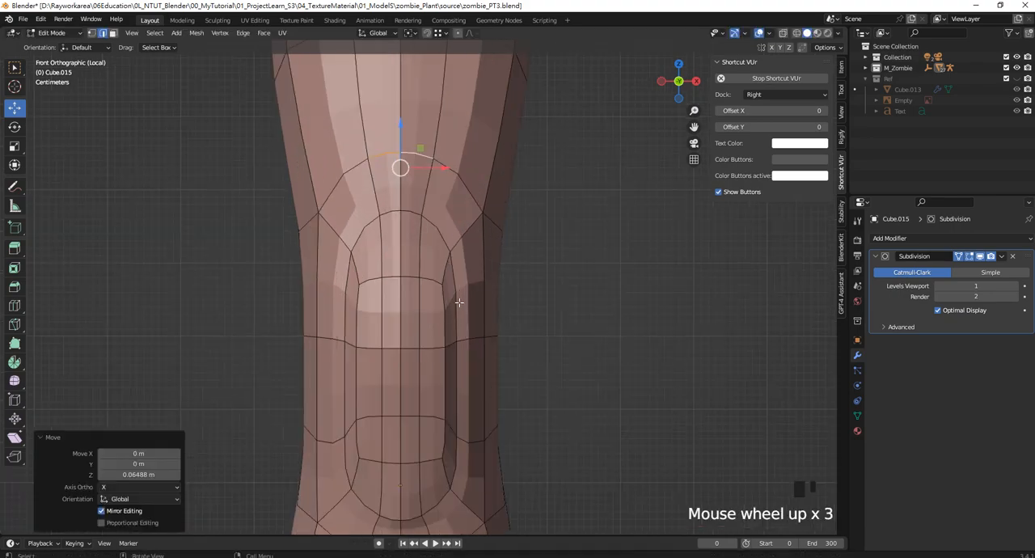
Select edges on the kneecap's side and shift them slightly along Y to refine its profile
click(456, 298)
shift+middle_drag(456, 298, 450, 244)
click(466, 312)
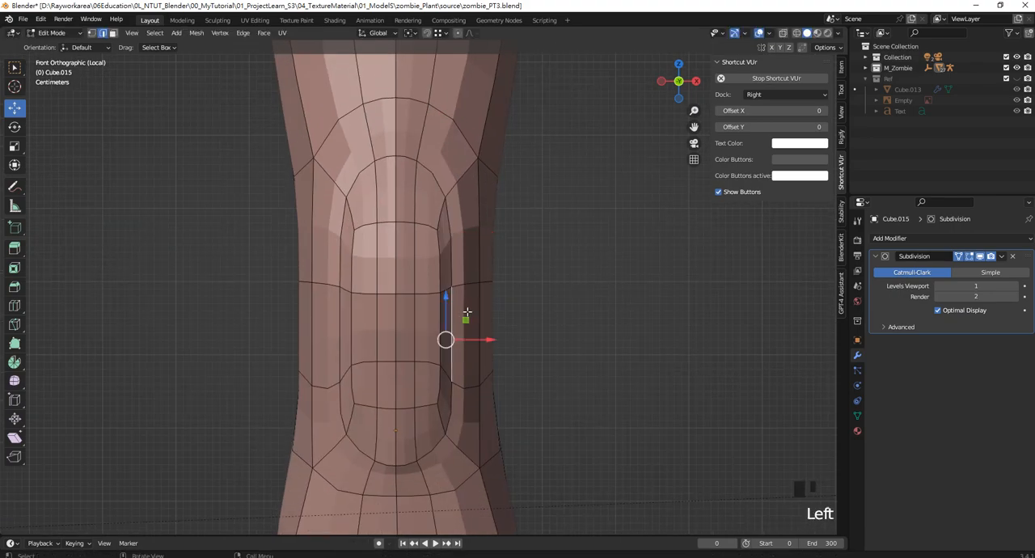
click(483, 296)
middle_drag(484, 296, 391, 250)
click(403, 272)
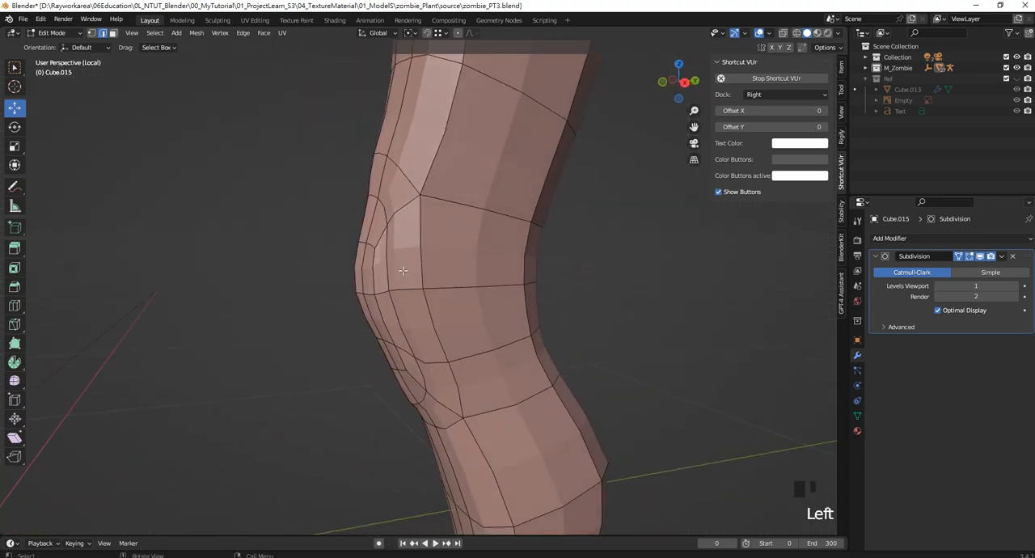
alt+shift+click(379, 280)
drag(433, 304, 422, 301)
Select the edges at the upper front of the knee and move them about 0.0021 m along Y
middle_drag(422, 301, 414, 184)
click(407, 148)
alt+shift+click(451, 180)
mouse_move(414, 184)
mouse_down()
mouse_move(426, 181)
mouse_move(407, 180)
mouse_up()
scroll(465, 334, up, 3)
scroll(466, 335, down, 9)
middle_drag(464, 326, 464, 327)
In the side wireframe view, select the vertices along the back of the calf and move them slightly along −Y
key(KP_3)
scroll(444, 293, up, 4)
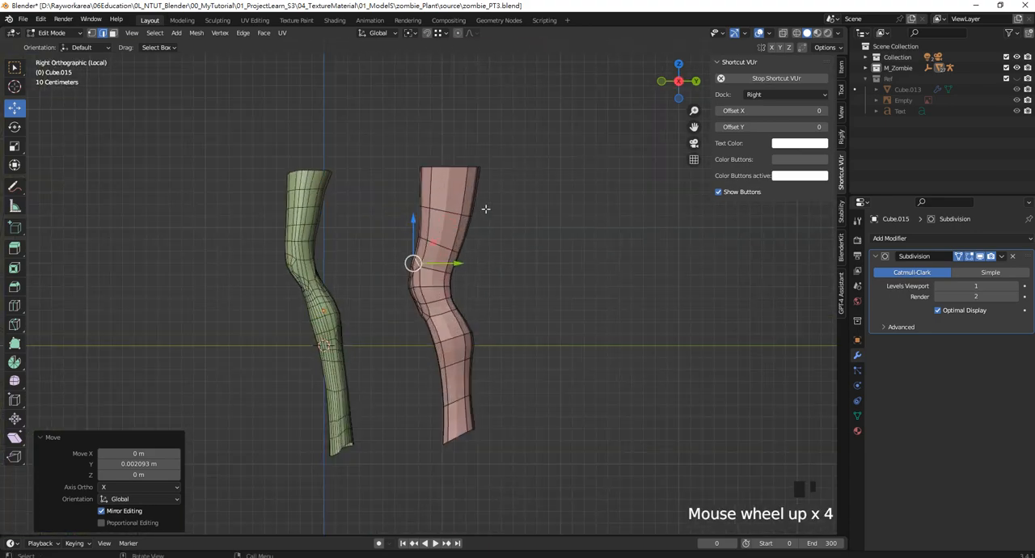
scroll(486, 209, down, 2)
shift+middle_drag(485, 209, 484, 146)
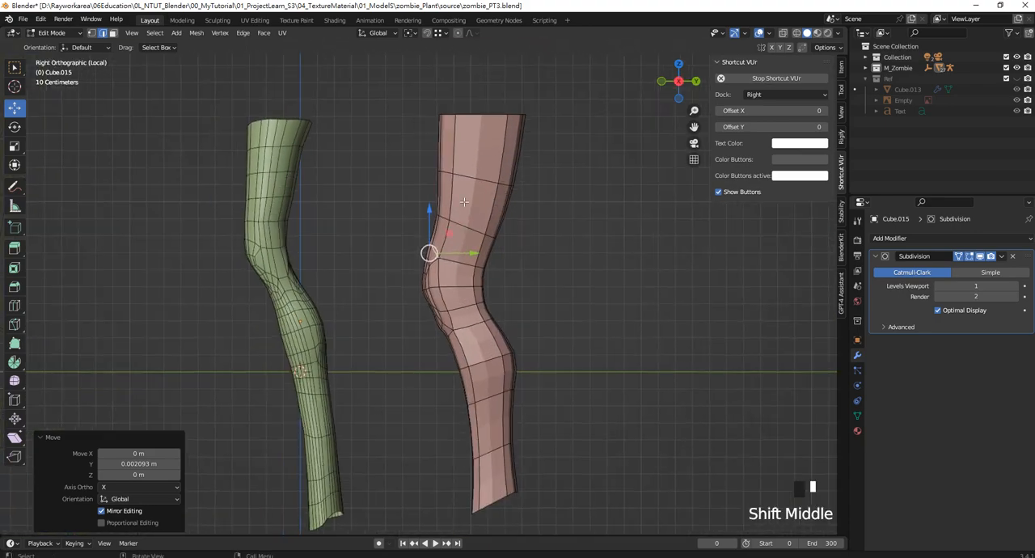
click(91, 33)
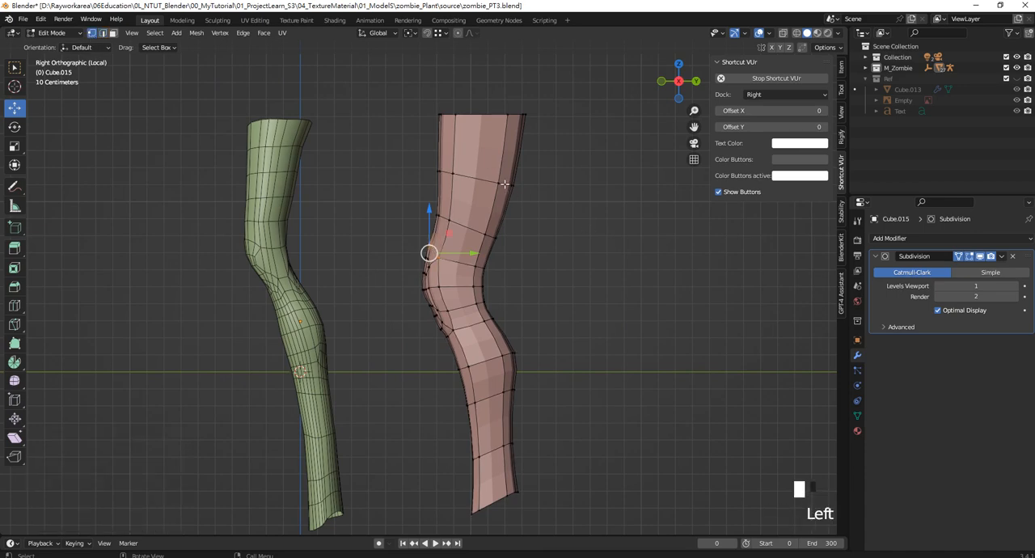
key(z)
click(630, 194)
drag(571, 231, 519, 175)
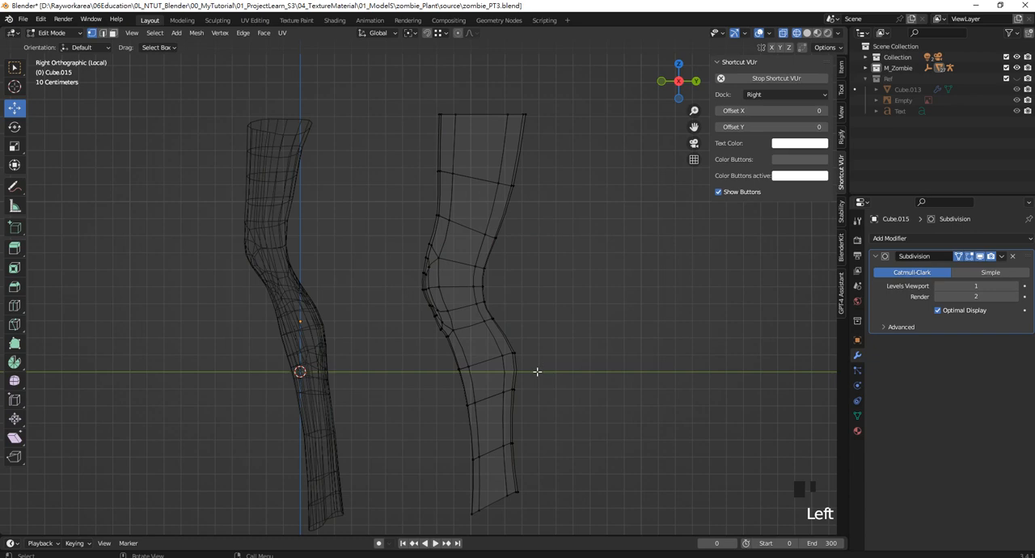
drag(537, 372, 495, 336)
drag(550, 407, 492, 332)
drag(558, 372, 549, 371)
Slim the back of the thigh by moving its vertices along −Y, shifting the two uppermost rows about 0.064 m
drag(600, 290, 459, 82)
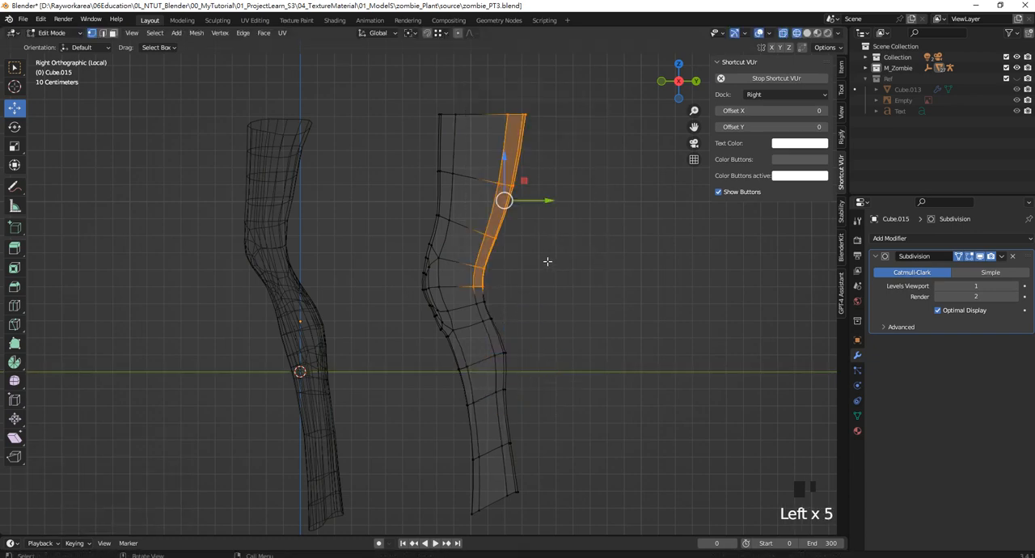
drag(546, 201, 536, 200)
drag(589, 178, 481, 85)
drag(600, 232, 478, 80)
drag(546, 195, 480, 90)
drag(561, 151, 548, 147)
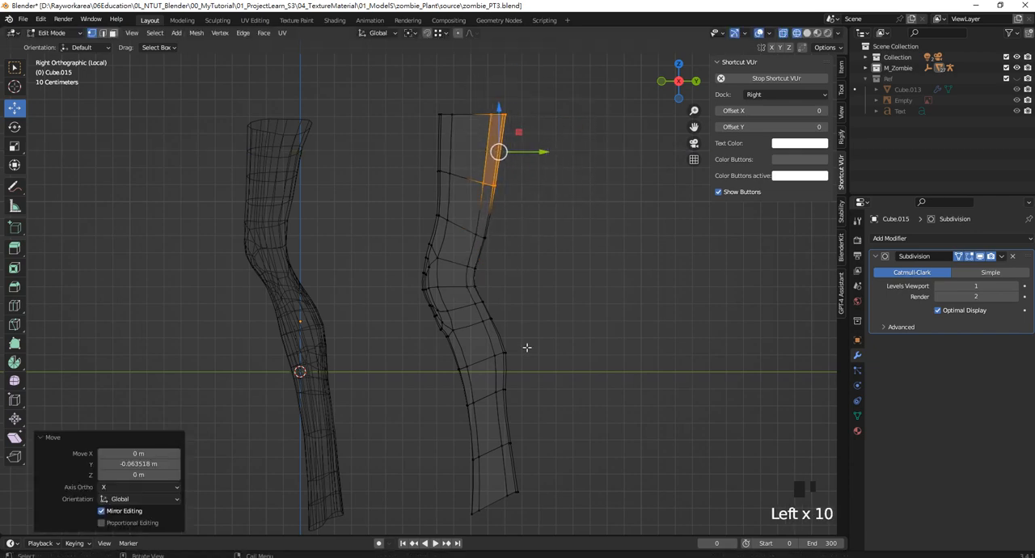
Select the back vertices of the lower shin and move them slightly along −Y
shift+middle_drag(528, 334, 520, 267)
drag(537, 459, 494, 398)
drag(540, 427, 534, 427)
Return to Object Mode and show the leg from the front
key(KP_1)
scroll(461, 246, down, 4)
shift+middle_drag(372, 222, 417, 233)
key(Tab)
click(427, 198)
shift+middle_drag(427, 198, 426, 251)
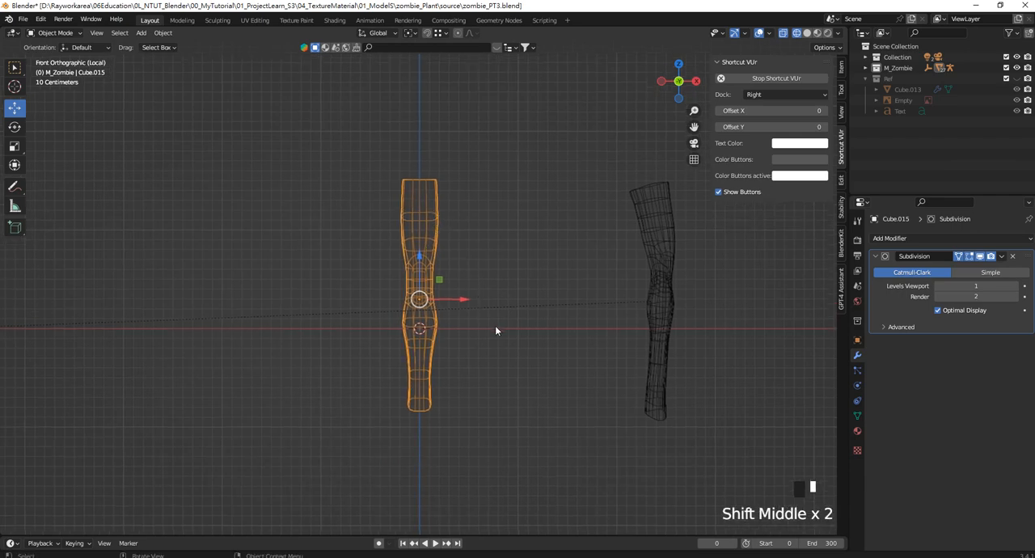
key(r)
key(z)
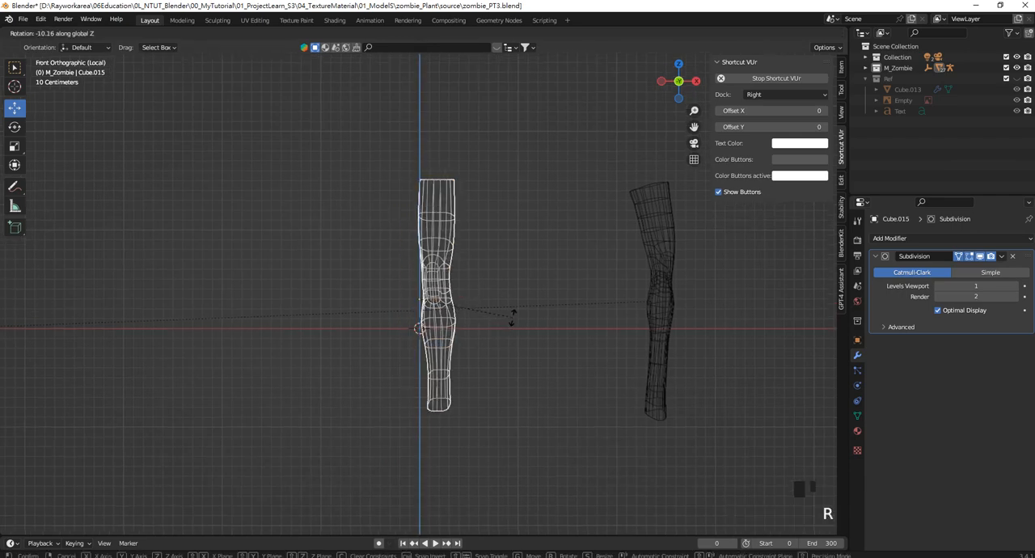
right_click(491, 316)
Set the leg's origin to its geometry
click(162, 37)
mouse_move(202, 58)
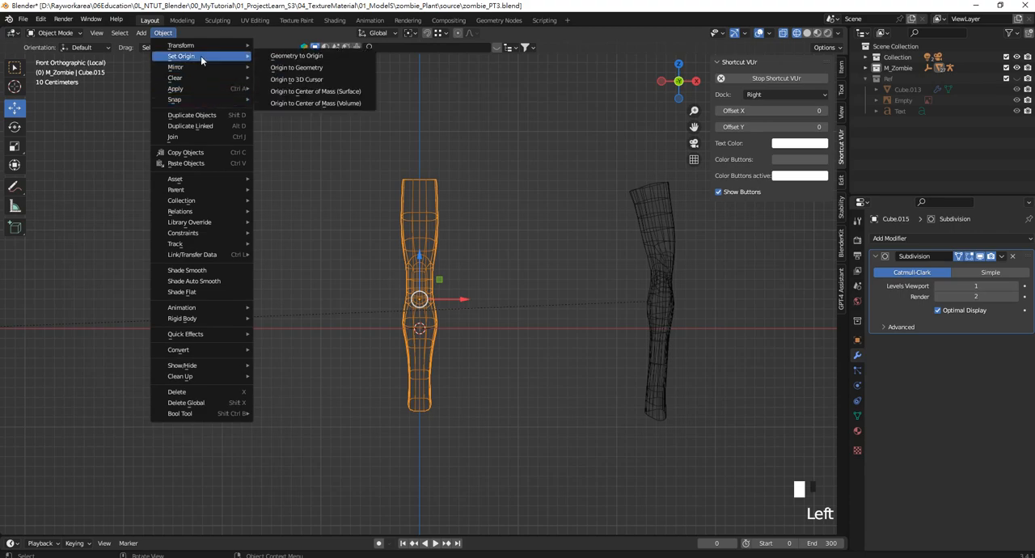
click(313, 71)
Rotate the leg 19.5° about the global Z axis and deselect it
key(r)
key(z)
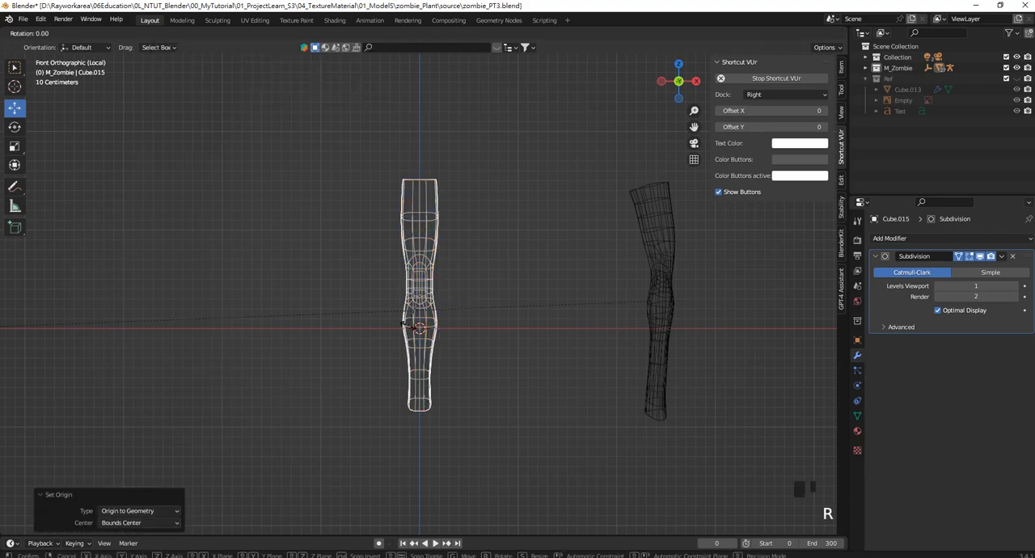
middle_drag(373, 315, 468, 323)
key(r)
key(z)
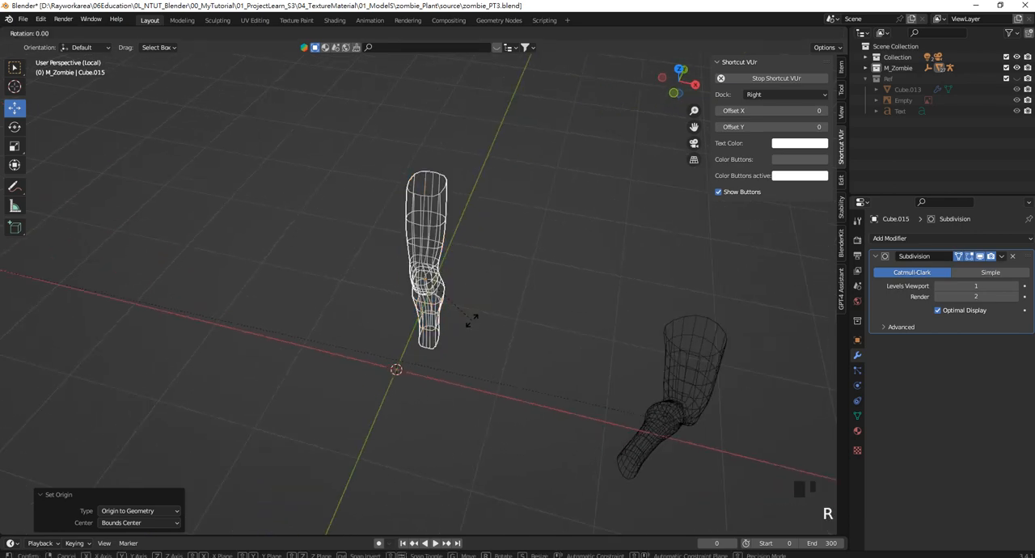
click(502, 315)
key(KP_1)
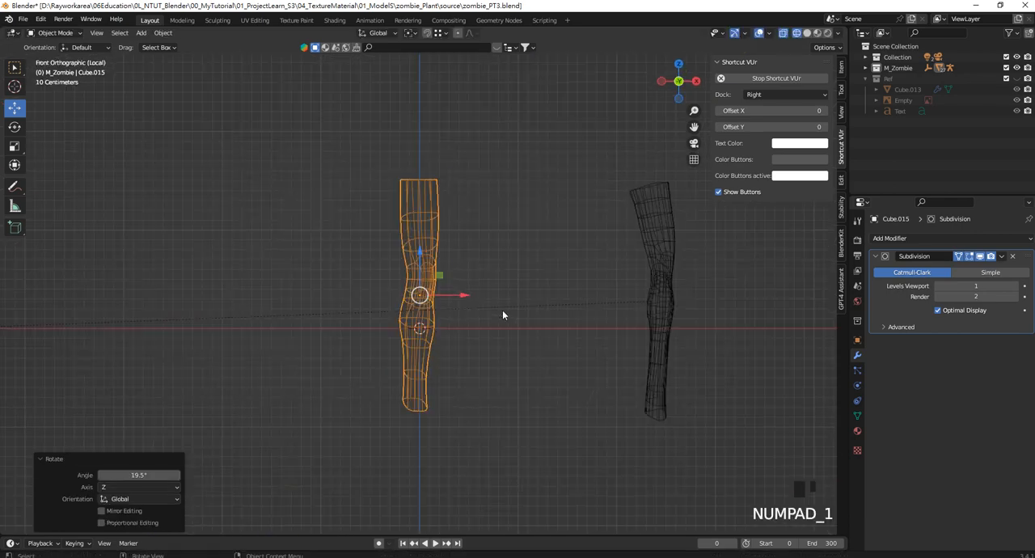
click(500, 286)
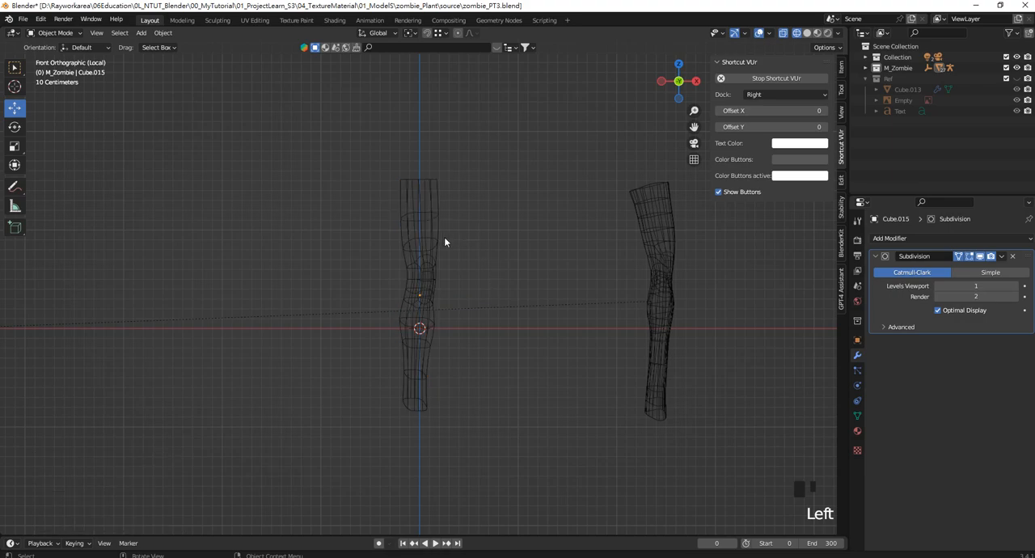
Exit local view and place the leg inside the character's +X trouser leg, raising it about 0.032 m along Z
key(slash)
click(421, 356)
drag(454, 358, 483, 357)
scroll(482, 357, up, 2)
shift+middle_drag(477, 347, 443, 259)
mouse_move(431, 243)
mouse_down()
mouse_move(431, 257)
mouse_move(439, 238)
mouse_up()
scroll(411, 283, up, 3)
shift+middle_drag(464, 319, 452, 299)
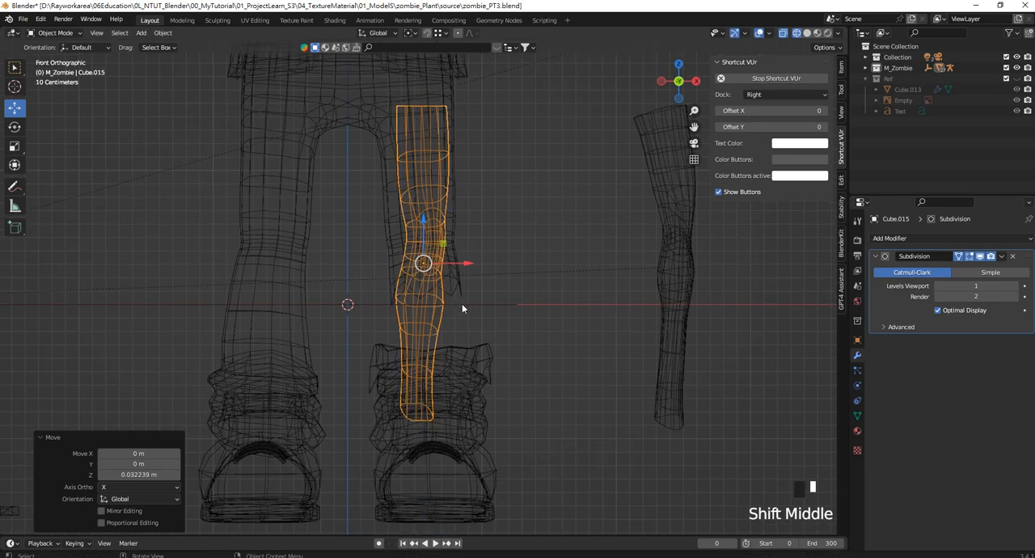
Enter Edit Mode on the leg, select the ankle vertices, and enable proportional editing
key(Tab)
drag(323, 373, 428, 435)
drag(363, 354, 491, 426)
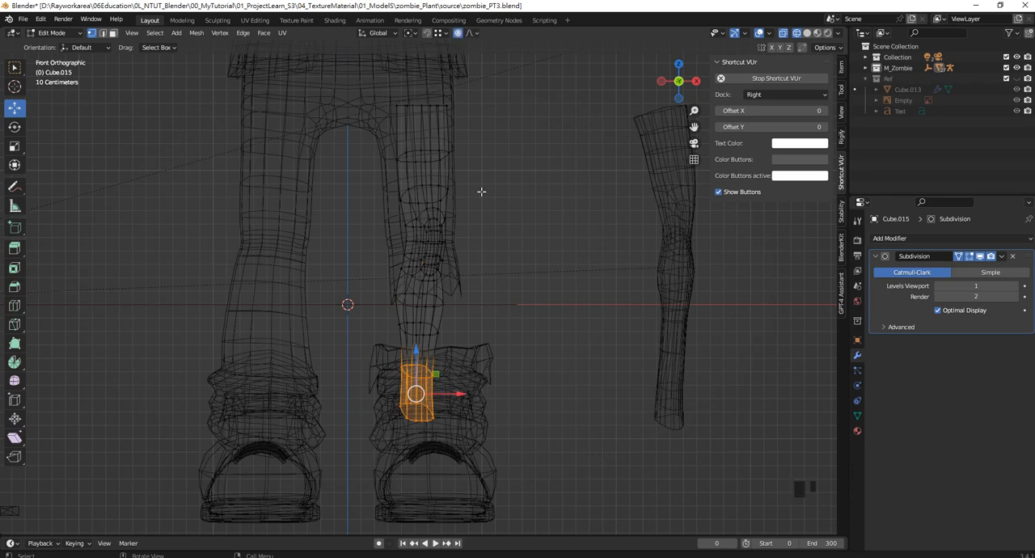
Try to shift the vertices of the lower thigh slightly along −X with proportional editing, and undo the move
shift+middle_drag(447, 140, 476, 231)
drag(402, 175, 539, 240)
mouse_move(505, 196)
mouse_down()
mouse_move(474, 196)
mouse_move(489, 196)
mouse_up()
key(ctrl+z)
scroll(495, 196, down, 3)
scroll(474, 196, up, 1)
Select the thigh vertices, rotate them about the global Y axis, and move them slightly along −X with proportional editing
drag(505, 304, 387, 164)
shift+middle_drag(471, 241, 455, 234)
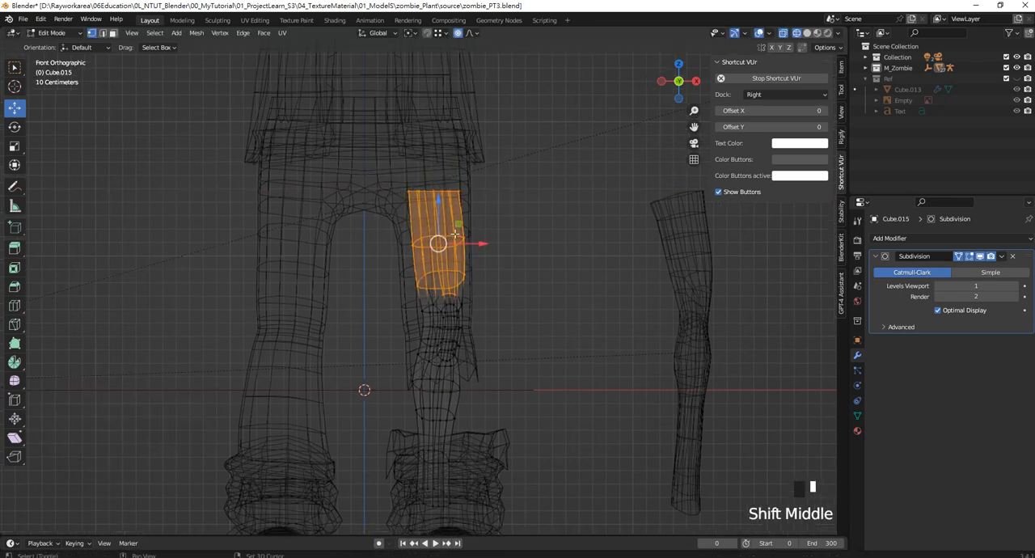
key(r)
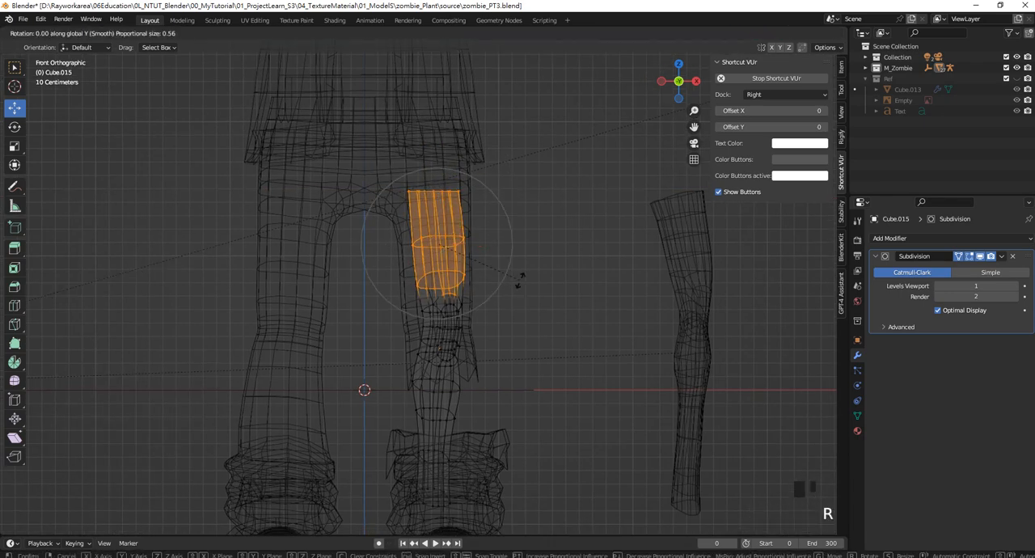
click(499, 259)
drag(485, 241, 481, 241)
Select the ankle vertices, nudge them along X to centre them in the boot, and exit Edit Mode
scroll(488, 312, down, 2)
drag(384, 418, 503, 477)
drag(373, 402, 500, 470)
drag(475, 425, 477, 423)
drag(375, 425, 537, 490)
drag(475, 433, 477, 435)
key(Tab)
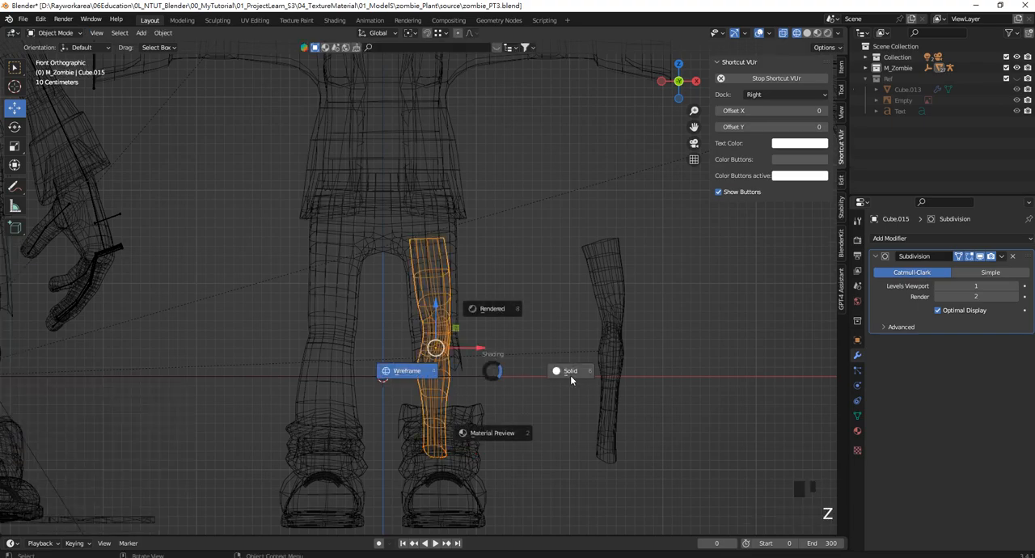
Switch the viewport to solid shading and examine how the new leg sits inside the trouser leg and boot
click(570, 377)
scroll(550, 362, down, 1)
click(463, 308)
click(438, 310)
mouse_move(516, 309)
middle_down()
mouse_move(530, 327)
mouse_move(423, 346)
mouse_move(421, 336)
middle_up()
drag(486, 347, 669, 376)
middle_drag(538, 338, 644, 351)
click(541, 327)
middle_drag(519, 328, 543, 277)
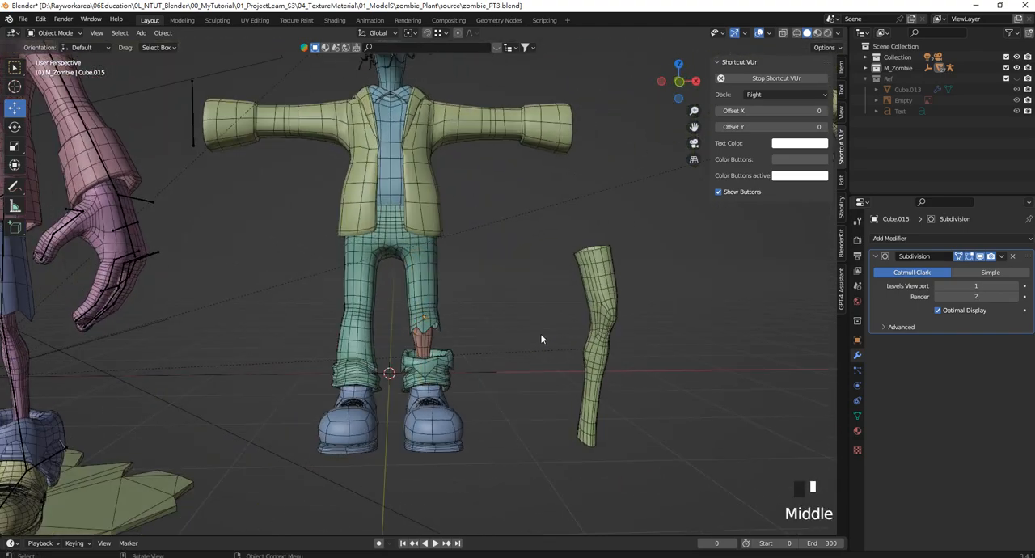
key(KP_1)
key(KP_3)
key(KP_1)
scroll(433, 324, up, 1)
Open the trousers mesh for editing and delete the front faces around the knee of the torn trouser leg
click(428, 293)
scroll(429, 320, down, 2)
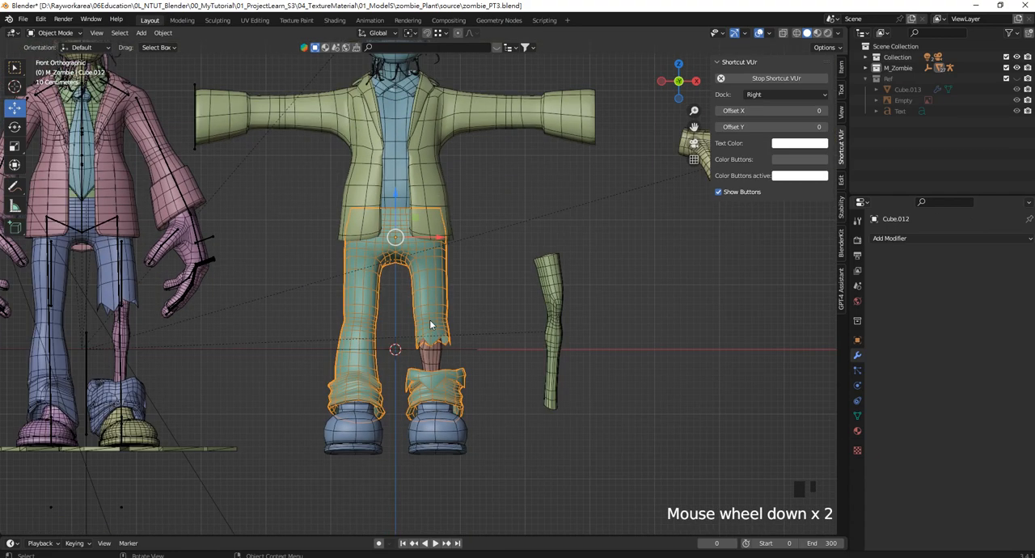
scroll(460, 314, up, 2)
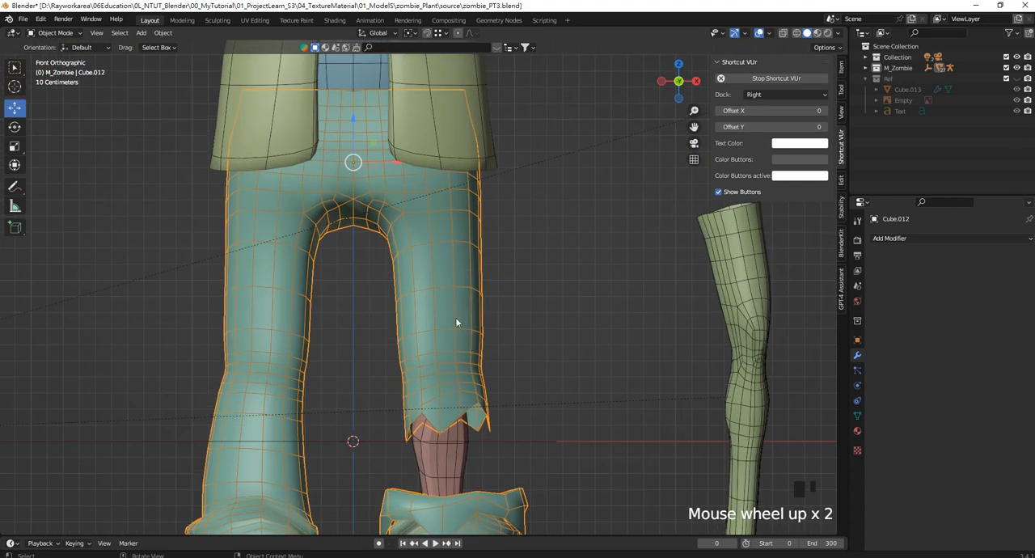
shift+middle_drag(456, 320, 490, 286)
scroll(490, 276, up, 2)
key(Tab)
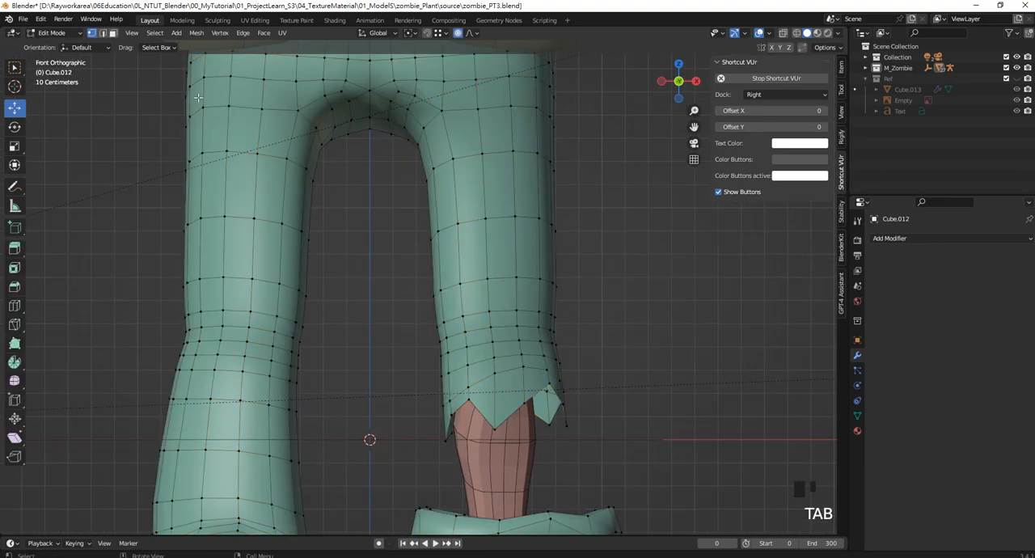
drag(612, 445, 429, 301)
key(Delete)
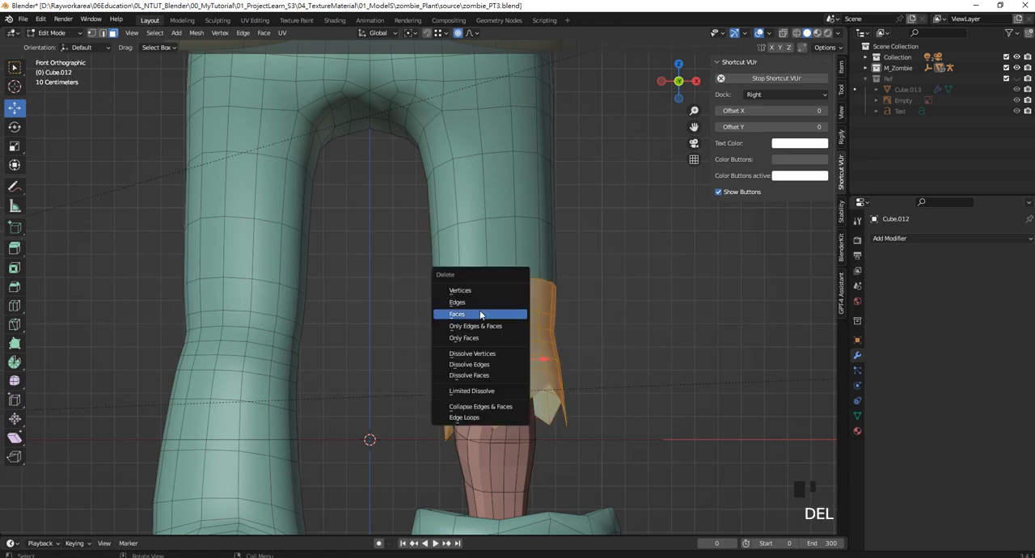
click(511, 312)
Delete the leftover faces hanging on the outer and inner sides of the torn trouser leg beside the knee
drag(596, 415, 537, 330)
key(Delete)
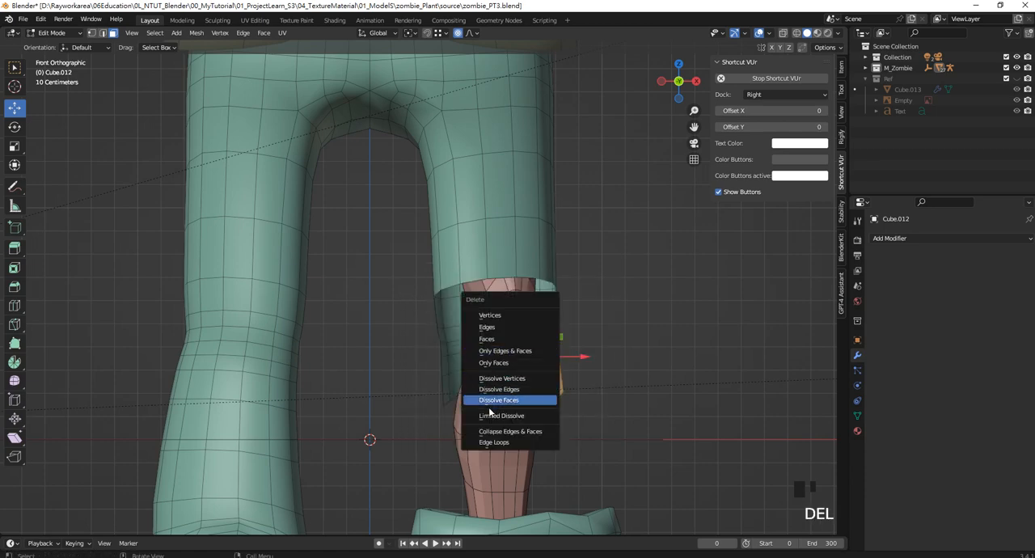
click(503, 340)
drag(464, 421, 428, 331)
key(Delete)
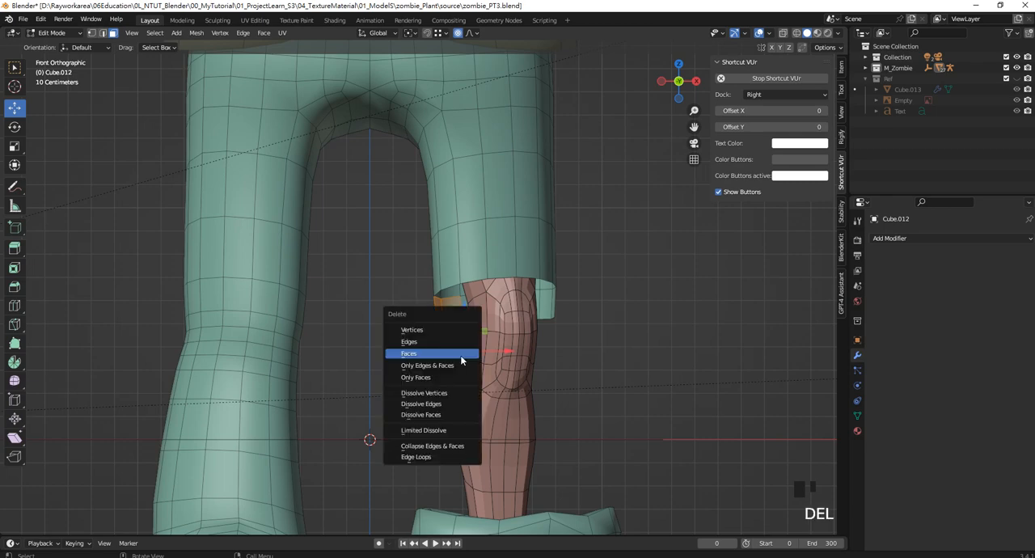
click(461, 356)
Move individual front hem vertices of the torn trouser leg up and down along Z without proportional editing to form jagged points
scroll(369, 213, up, 2)
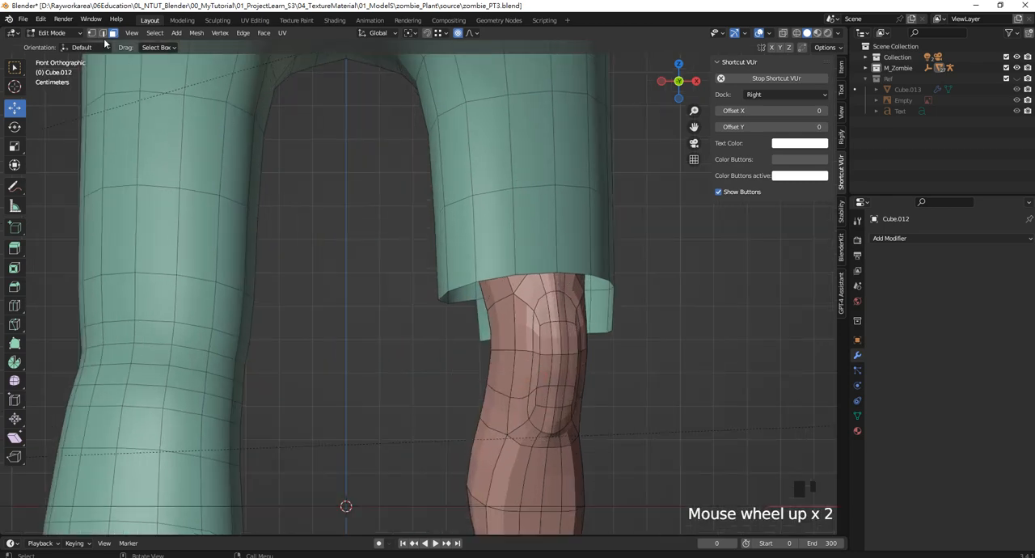
click(92, 34)
shift+click(477, 280)
shift+click(450, 294)
drag(504, 241, 493, 295)
key(ctrl+z)
drag(501, 252, 480, 239)
click(476, 308)
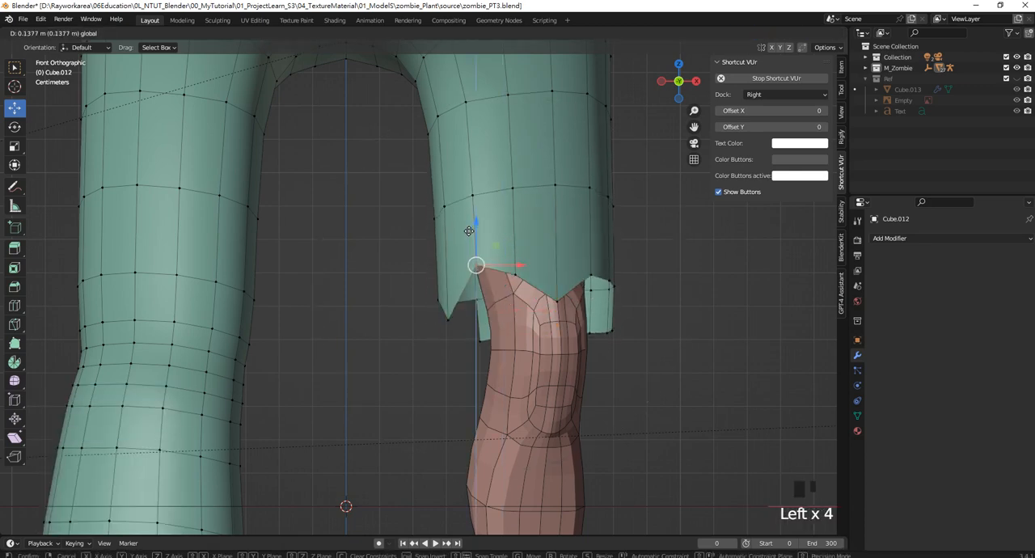
Reshape the outer side of the torn hem and raise the inner back corner vertex about 0.06 m along Z
drag(646, 361, 612, 270)
drag(600, 358, 588, 294)
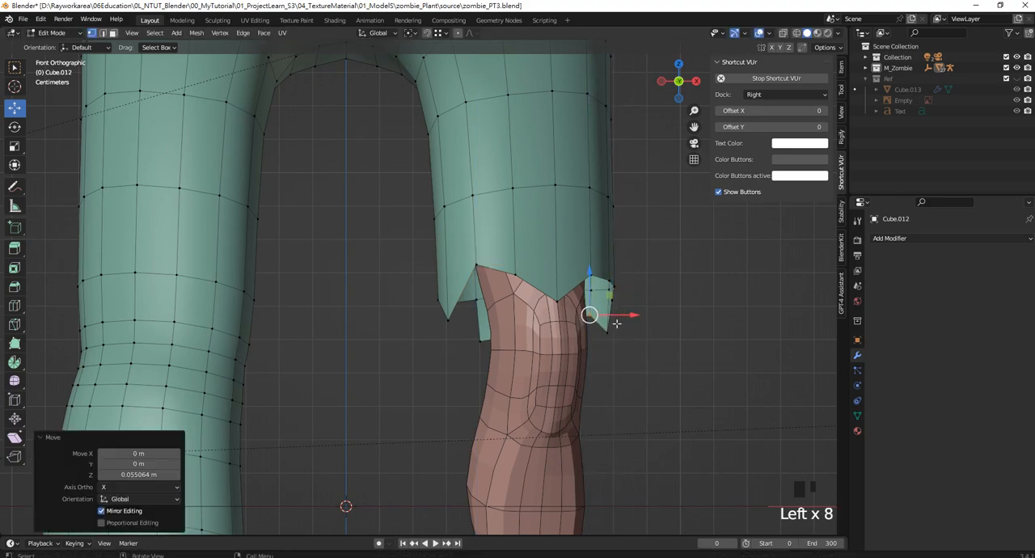
key(KP_9)
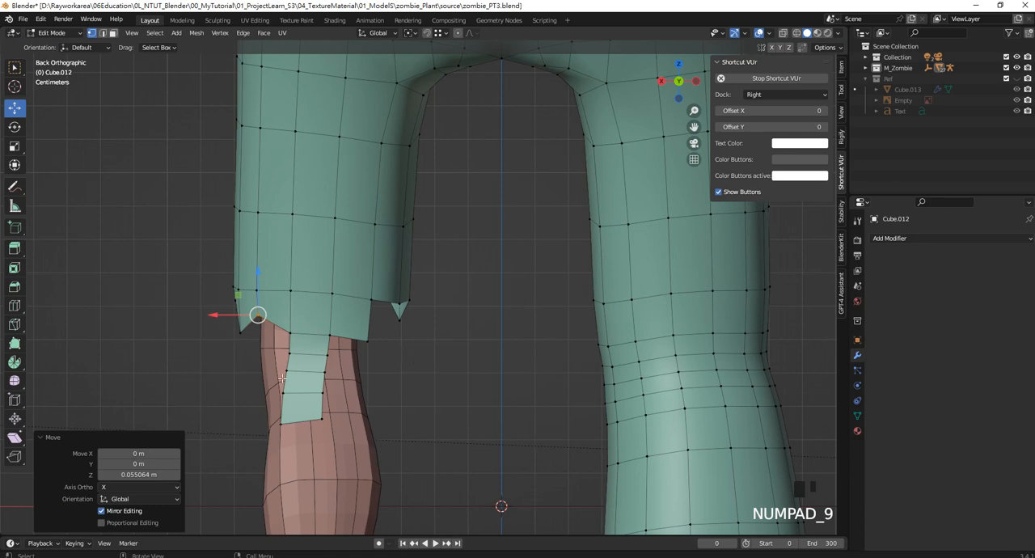
drag(375, 355, 366, 294)
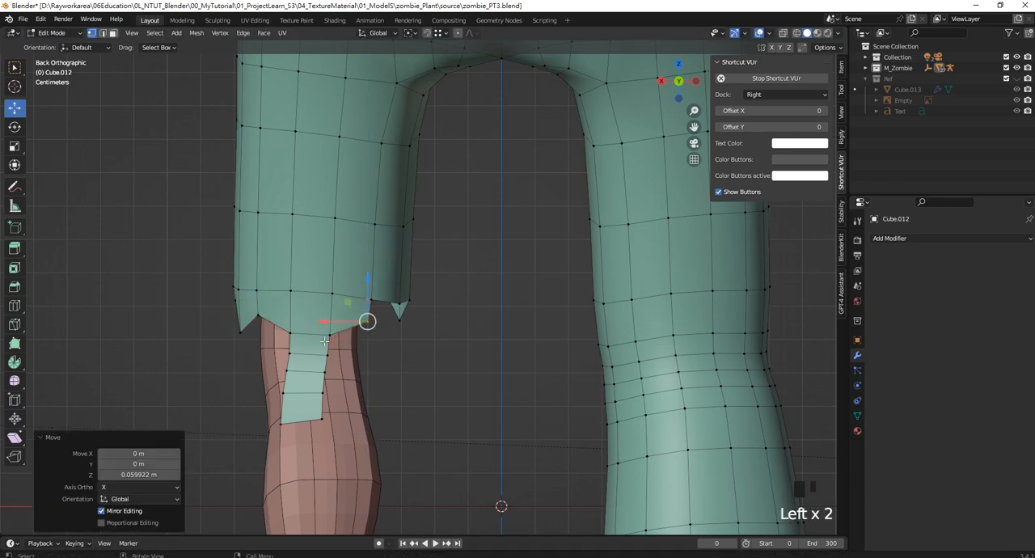
Delete the narrow strip of faces hanging from the back of the torn trouser leg
click(114, 34)
drag(373, 427, 257, 343)
key(Delete)
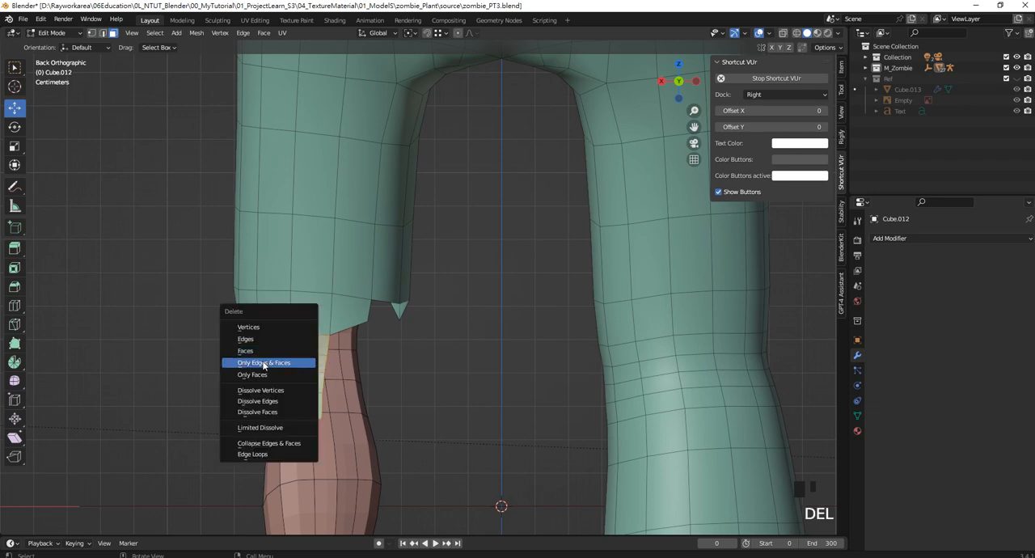
click(265, 352)
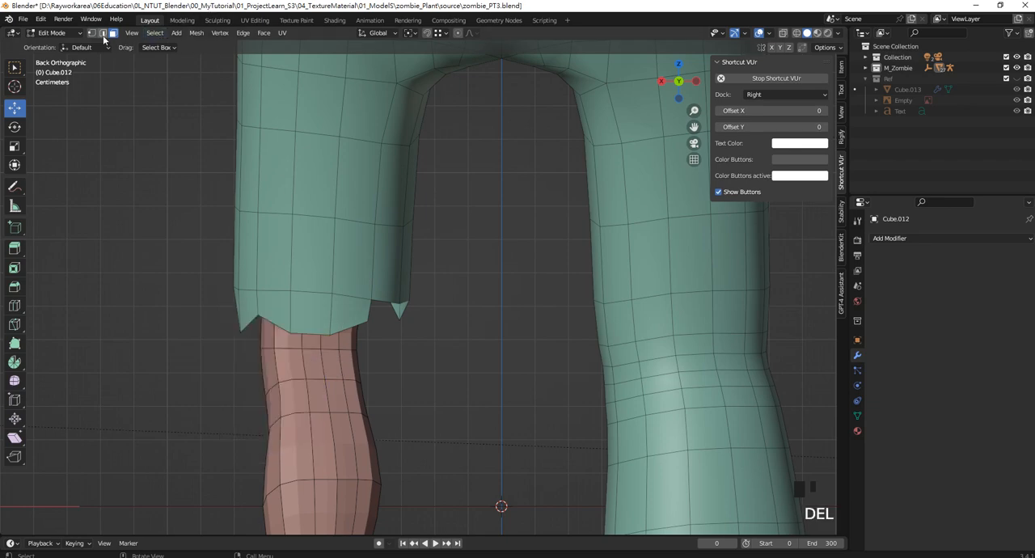
Pull two back hem vertices down along Z into ragged points, the inner corner by about 0.14 m, and exit Edit Mode
click(291, 331)
drag(289, 331, 290, 362)
click(367, 321)
drag(367, 321, 364, 361)
scroll(366, 356, down, 1)
key(KP_1)
scroll(227, 355, down, 6)
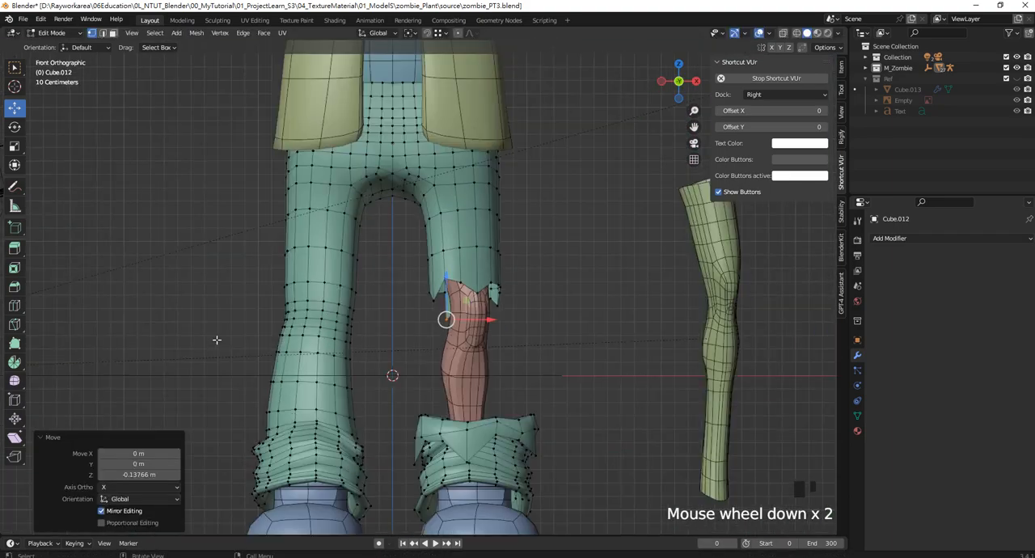
shift+middle_drag(314, 293, 354, 318)
key(Tab)
click(555, 311)
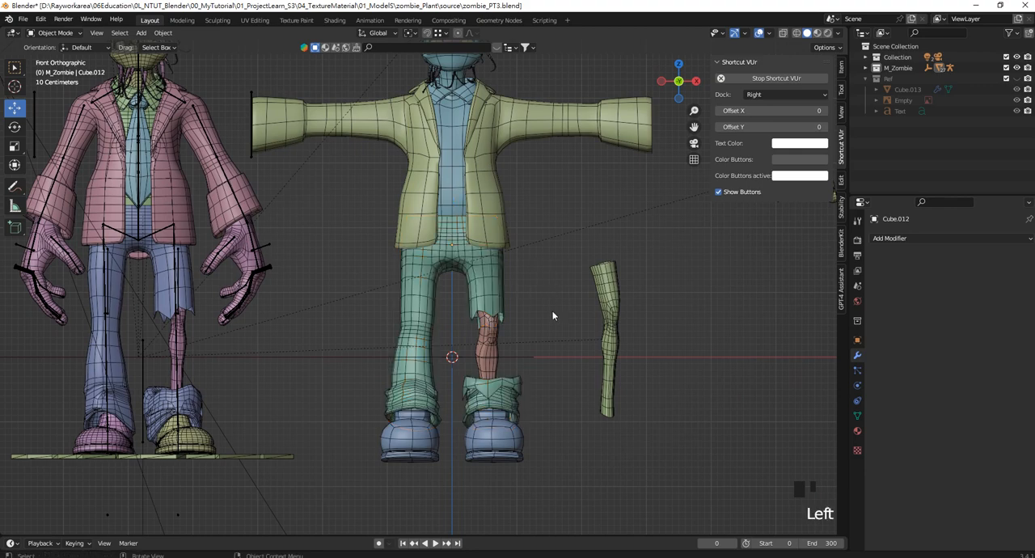
scroll(558, 329, down, 3)
scroll(556, 325, up, 1)
shift+middle_drag(537, 307, 506, 298)
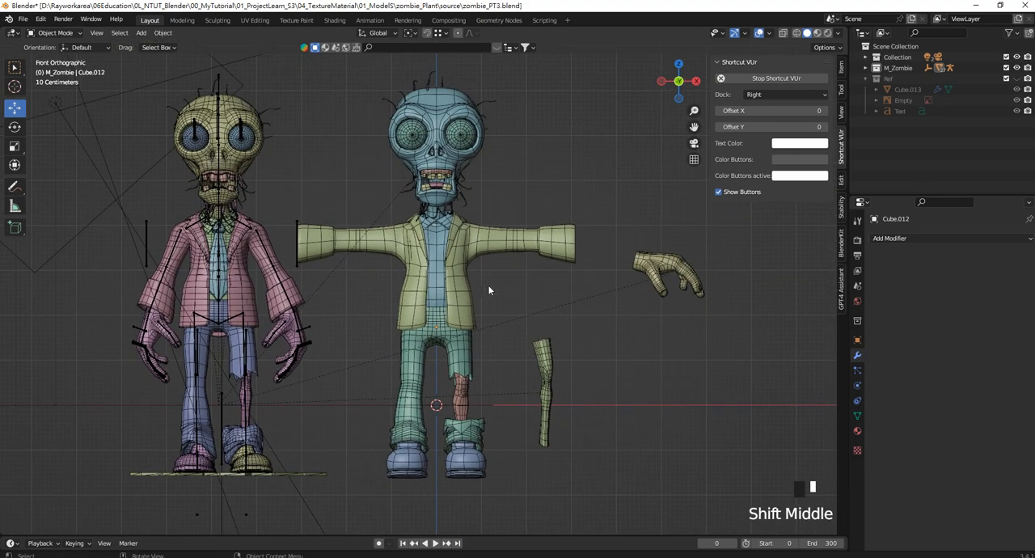
scroll(480, 293, up, 1)
scroll(476, 285, down, 1)
scroll(473, 283, up, 1)
shift+middle_drag(473, 283, 510, 297)
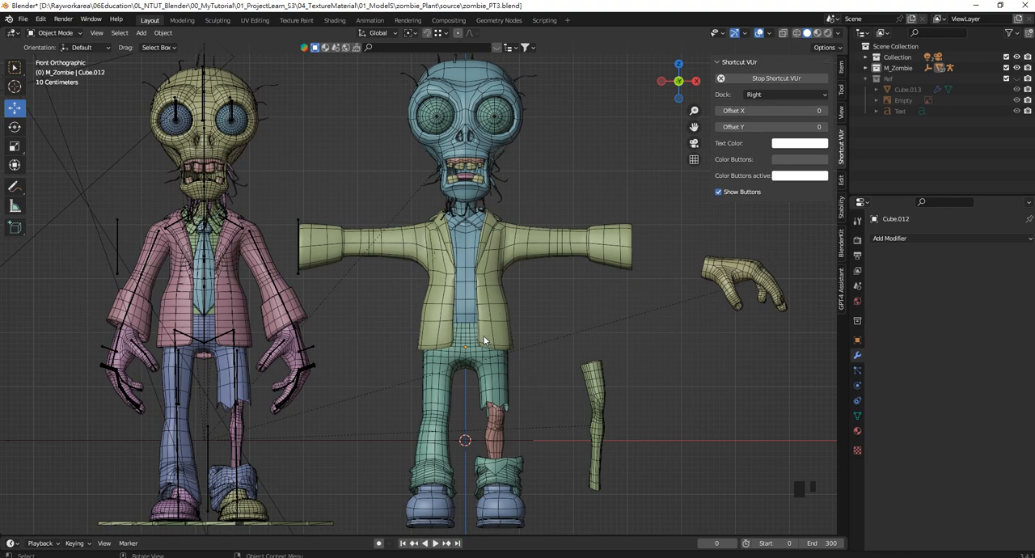
click(938, 557)
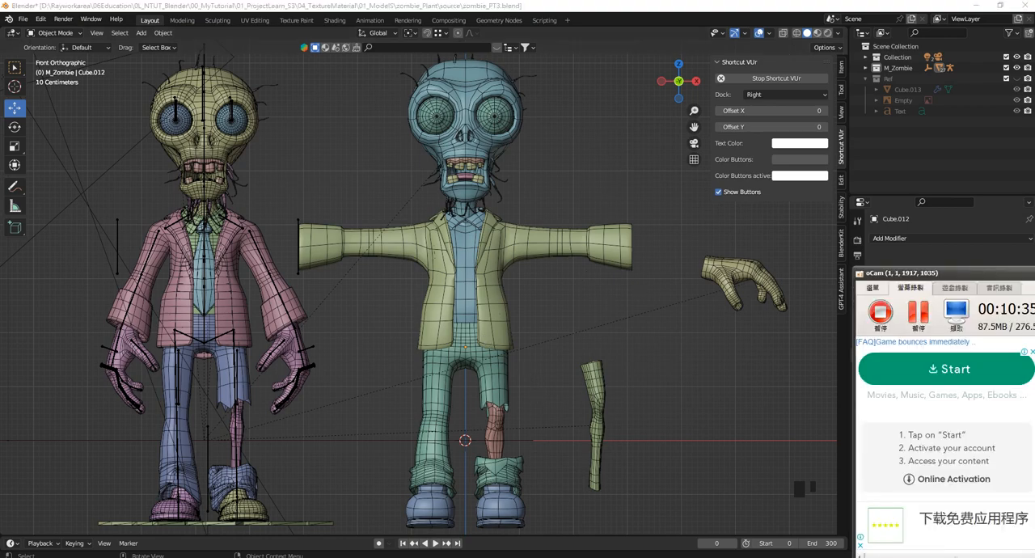